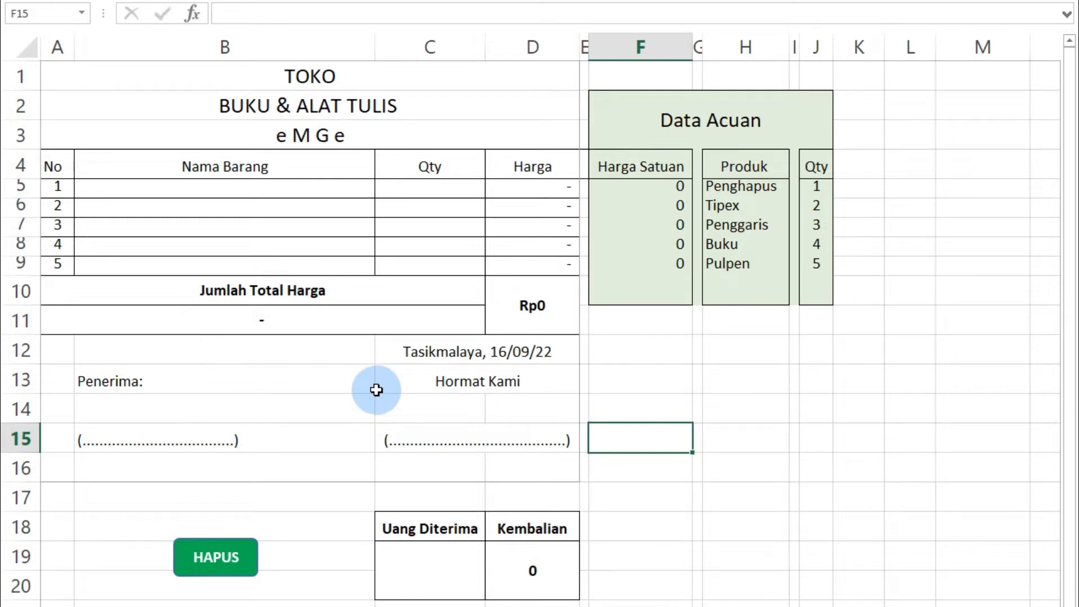
# - Choose Penghapus from the product list as the item name in receipt row 1
pyautogui.click(344, 188)
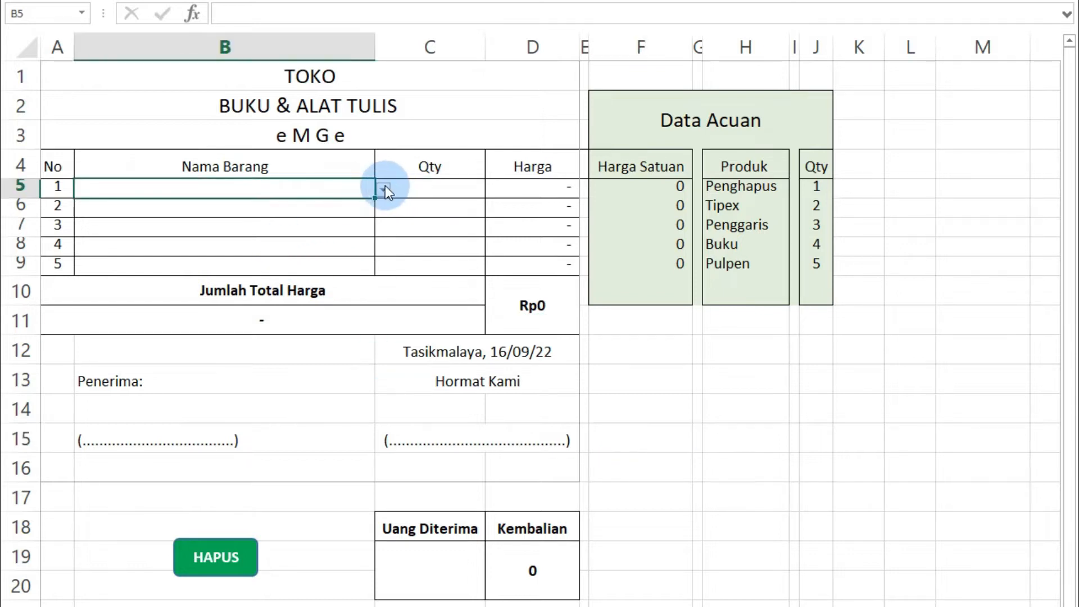
pyautogui.click(383, 189)
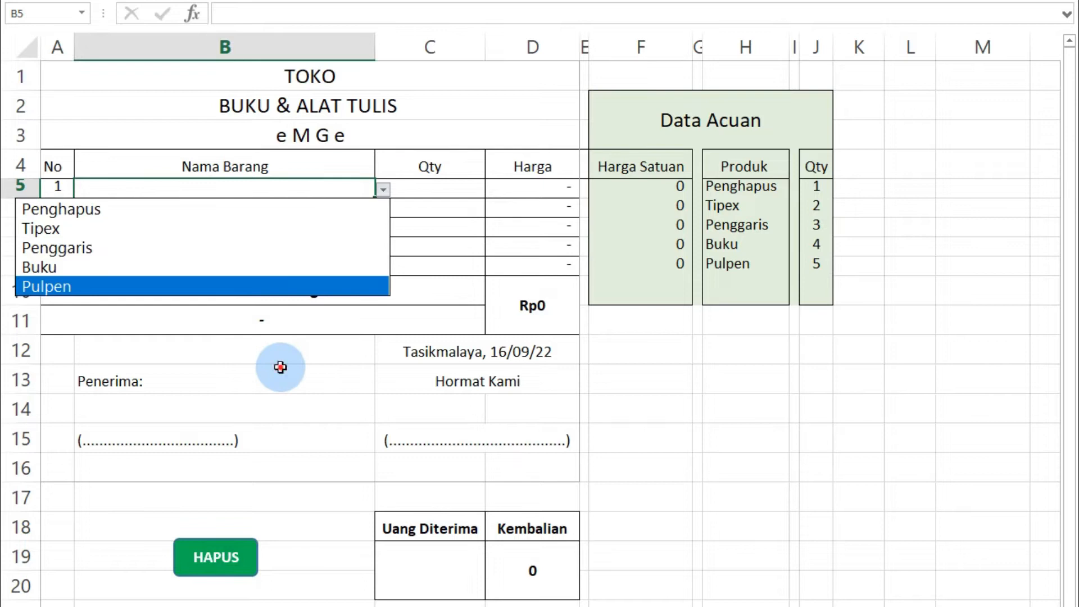
pyautogui.press('Escape')
pyautogui.click(259, 229)
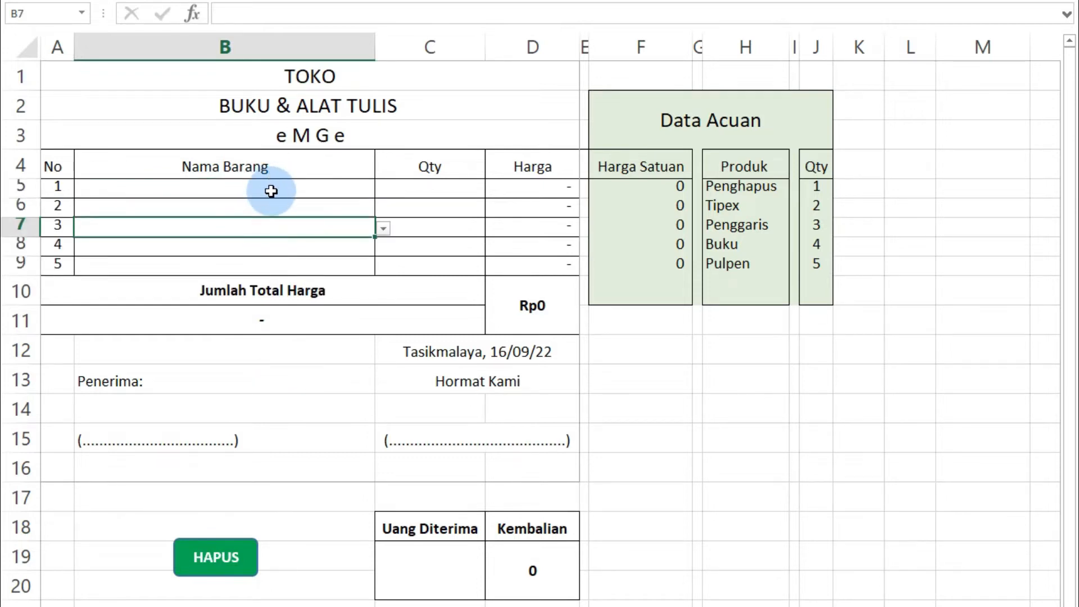
pyautogui.click(271, 191)
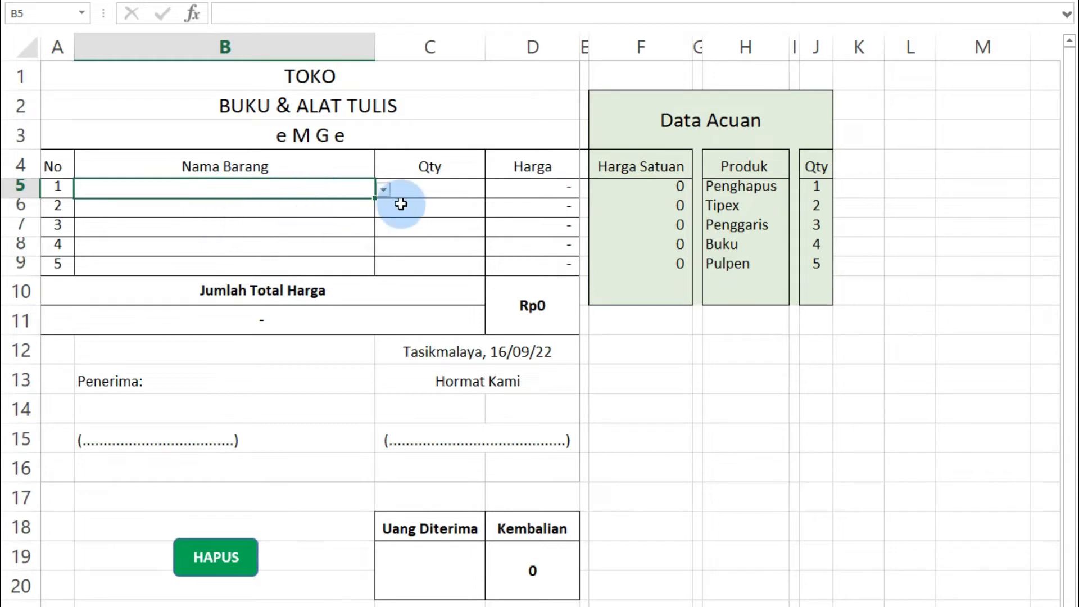
pyautogui.click(383, 190)
pyautogui.click(172, 206)
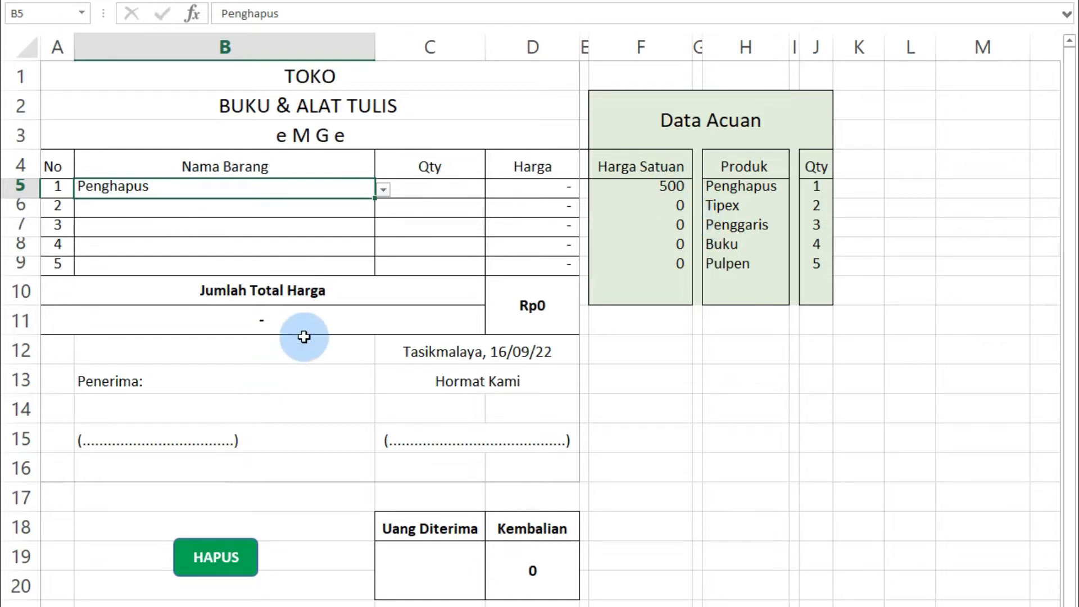
pyautogui.click(283, 354)
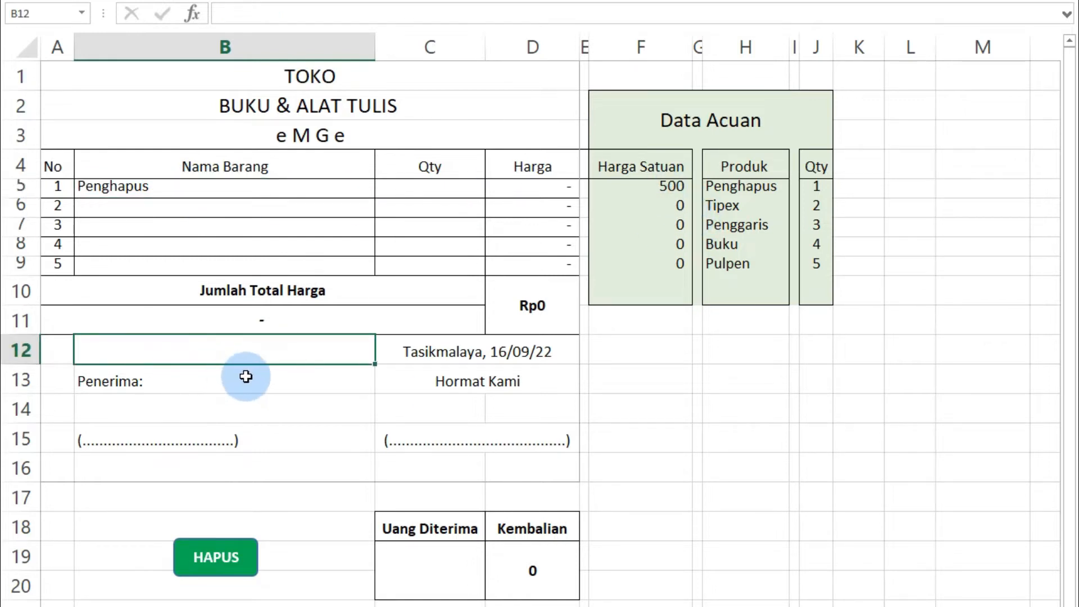
# - Examine the nested IF formula in F5 that derives the unit price from the first item name
pyautogui.click(665, 188)
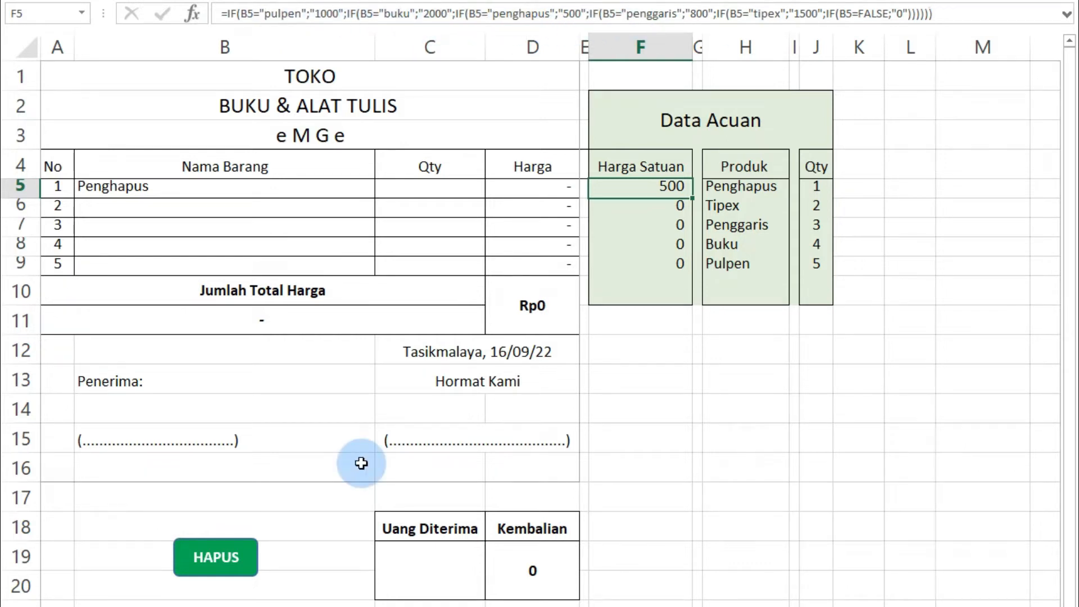
pyautogui.press('Left')
pyautogui.press('Left')
pyautogui.press('Left')
pyautogui.press('Left')
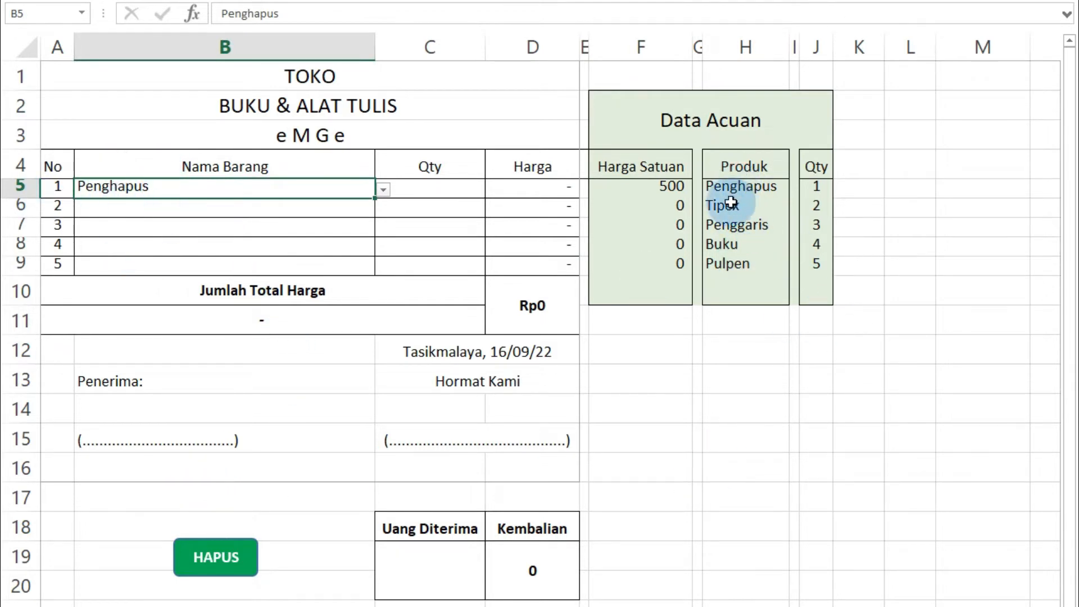
# - Review the Produk reference list against the Nama Barang cells that draw their choices from it
pyautogui.moveTo(737, 189); pyautogui.dragTo(735, 292)
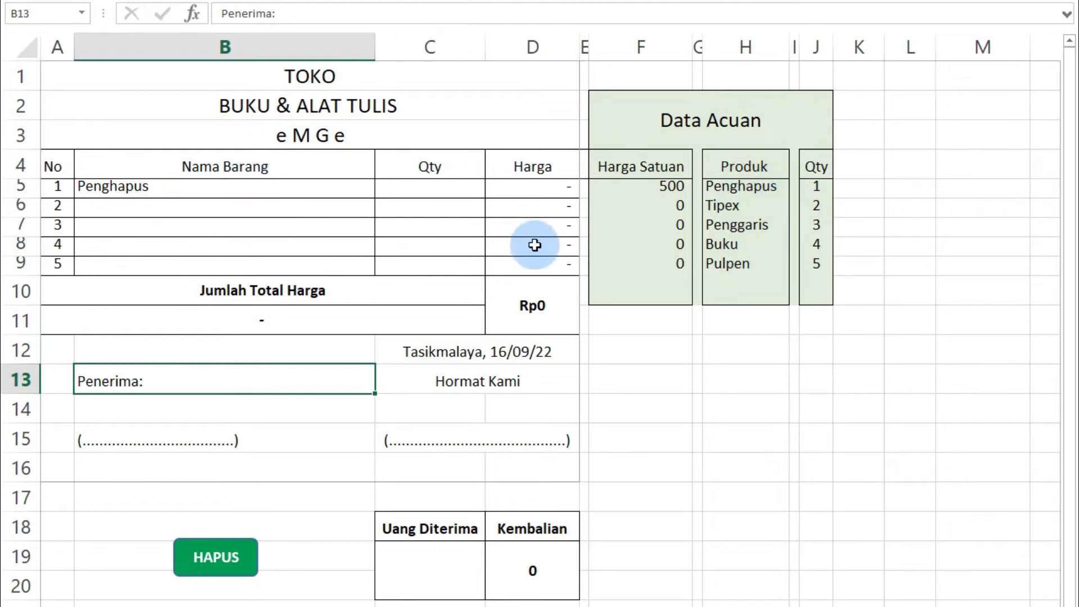
pyautogui.click(242, 194)
pyautogui.click(737, 205)
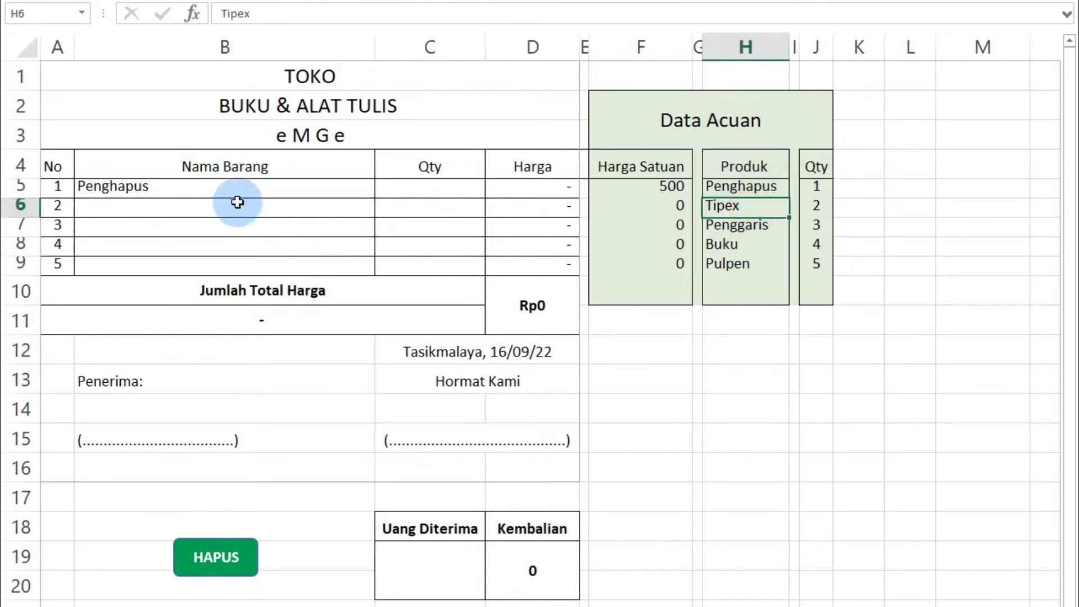
pyautogui.click(241, 186)
pyautogui.moveTo(266, 187); pyautogui.dragTo(264, 265)
pyautogui.click(742, 202)
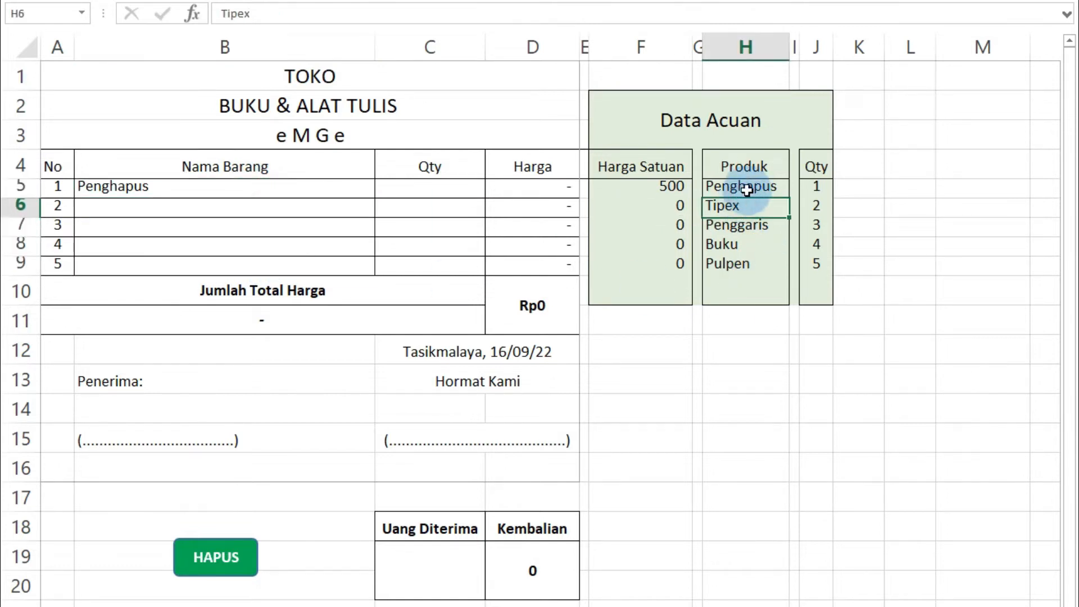
pyautogui.click(748, 185)
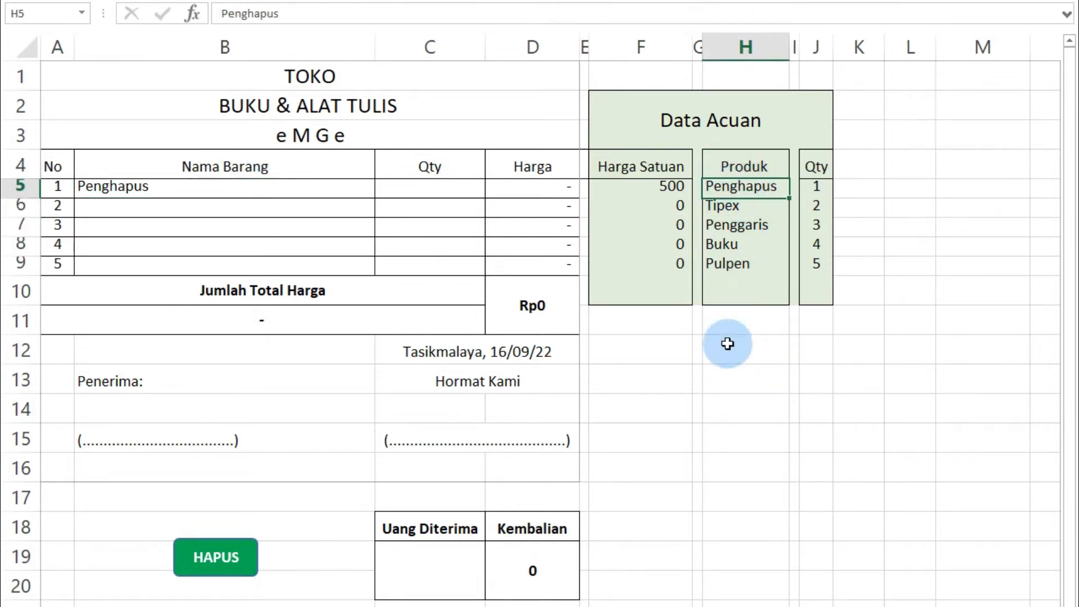
pyautogui.moveTo(740, 212); pyautogui.dragTo(750, 441)
# - Review the Qty reference values in column J of the Data Acuan table
pyautogui.click(663, 187)
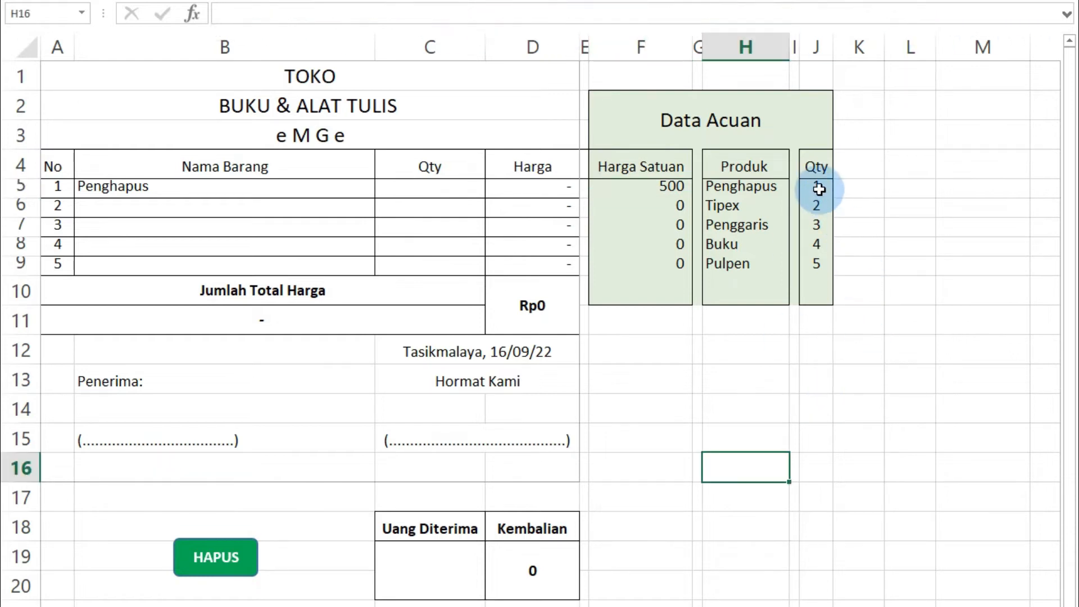
pyautogui.click(819, 186)
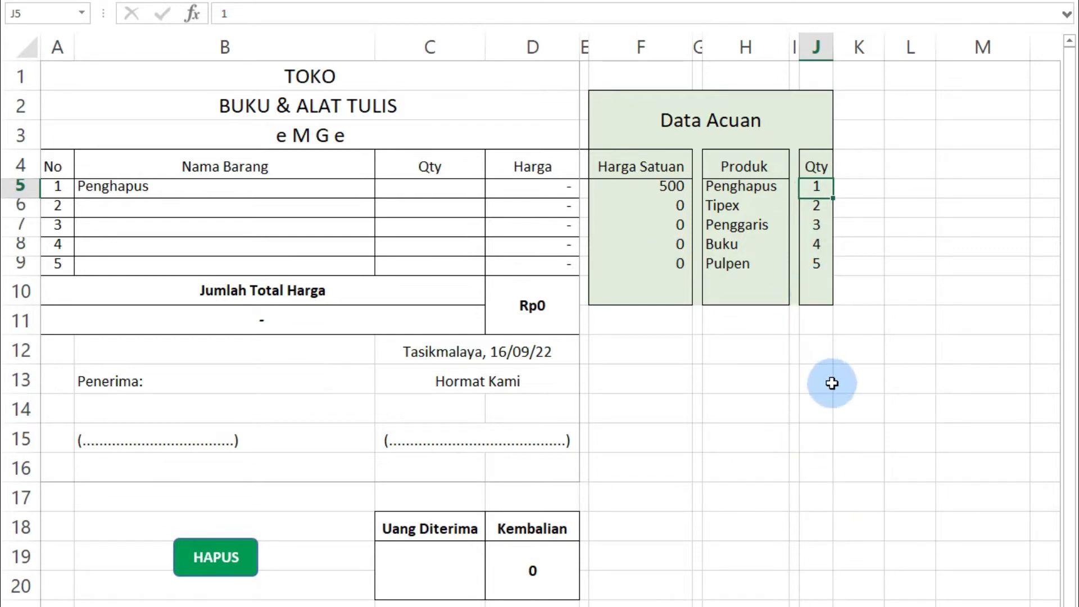
pyautogui.click(817, 266)
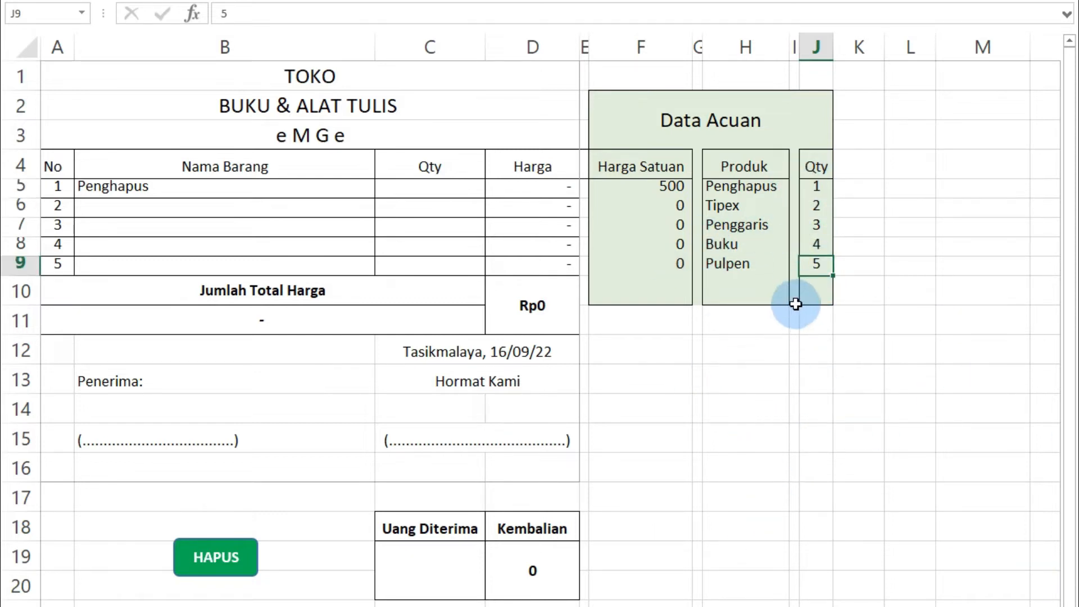
pyautogui.moveTo(810, 305); pyautogui.dragTo(821, 515)
pyautogui.click(755, 546)
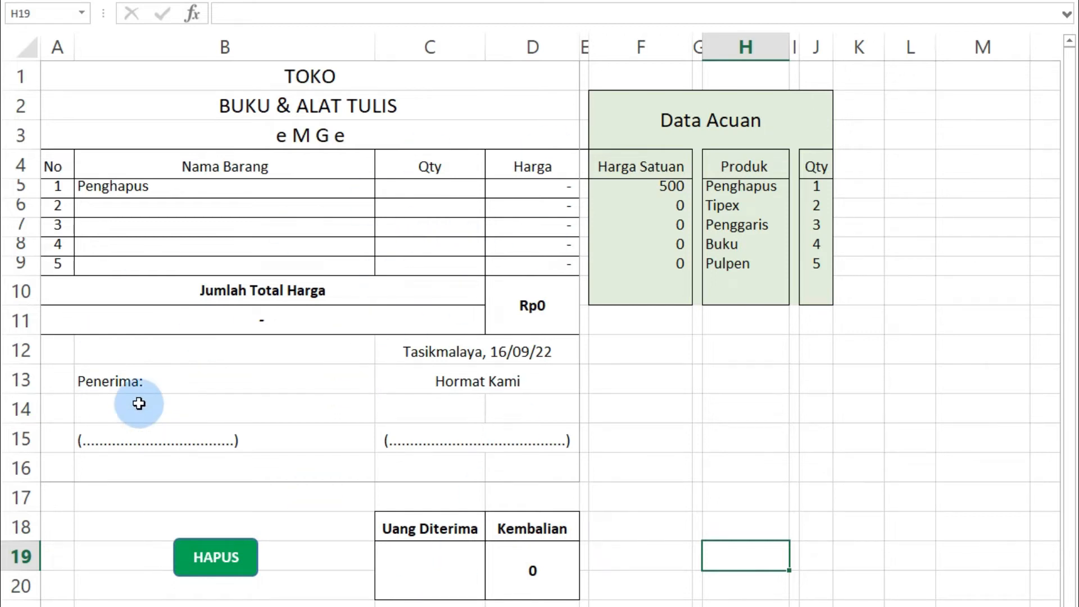
# - Clear the item name from the first receipt row
pyautogui.click(298, 194)
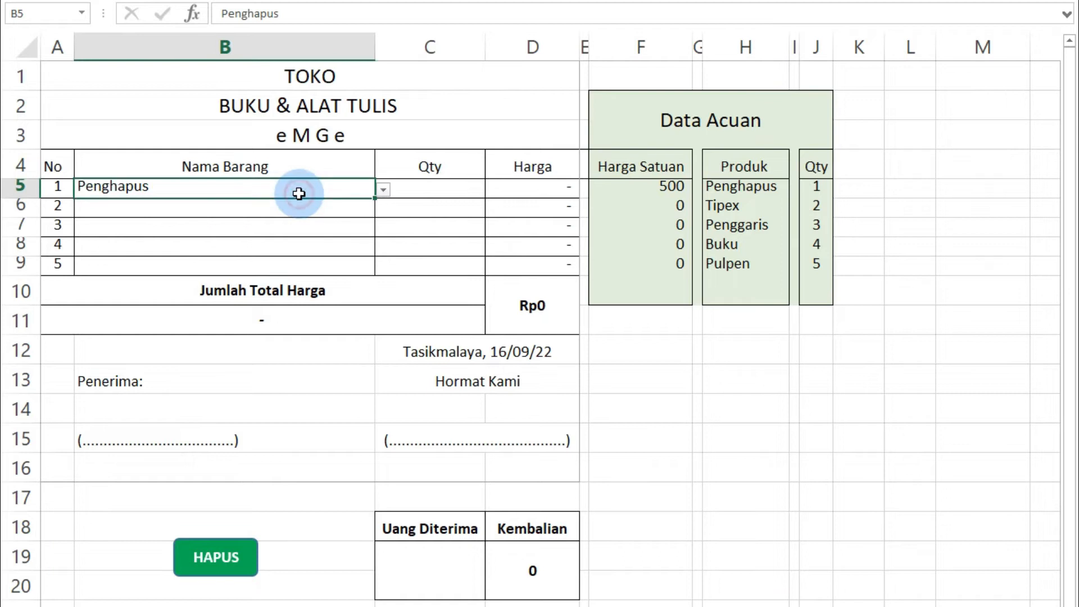
pyautogui.click(448, 187)
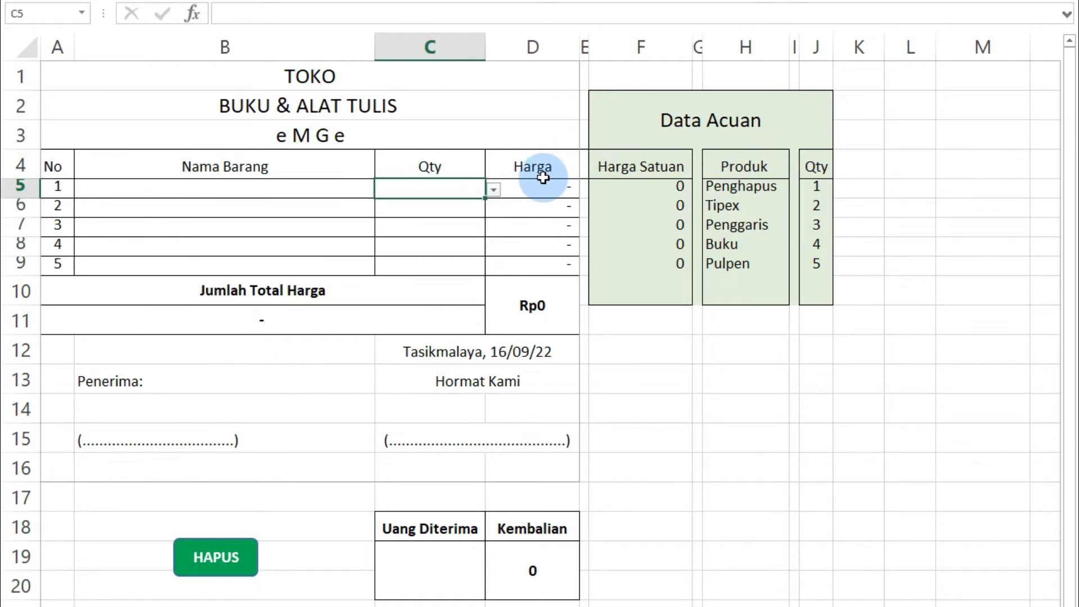
# - Examine the formulas for the Harga column, the total price and the amount in words, plus the Uang Diterima cell
pyautogui.moveTo(532, 187); pyautogui.dragTo(535, 271)
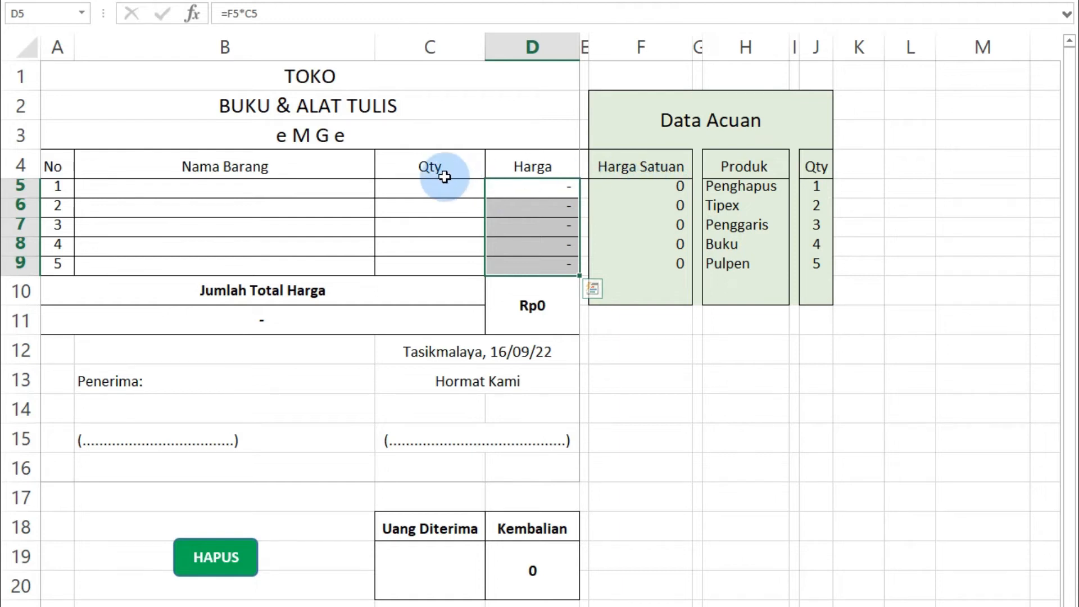
pyautogui.click(431, 194)
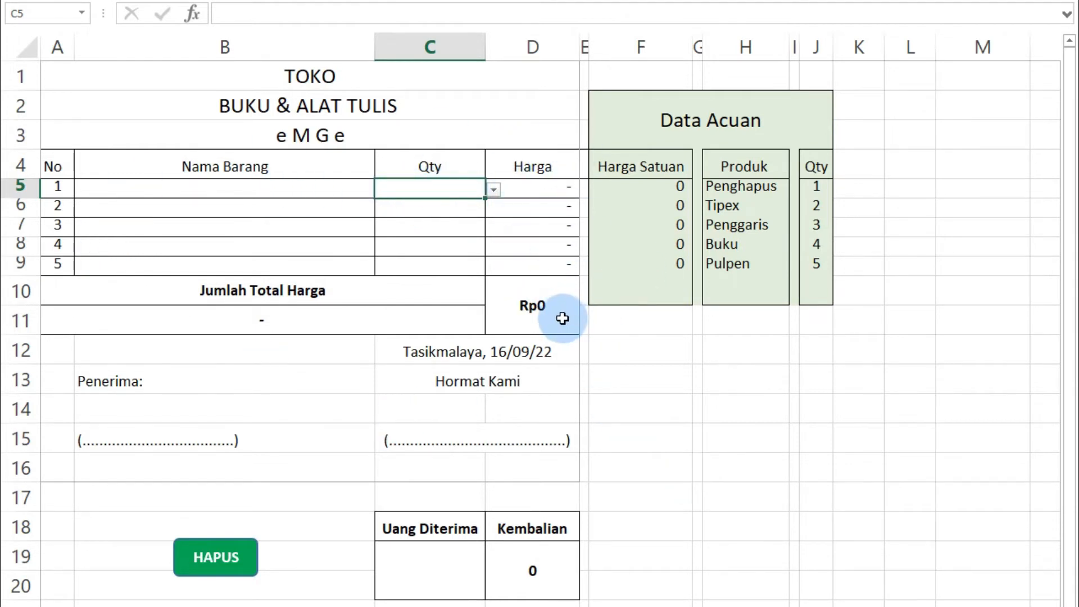
pyautogui.click(543, 313)
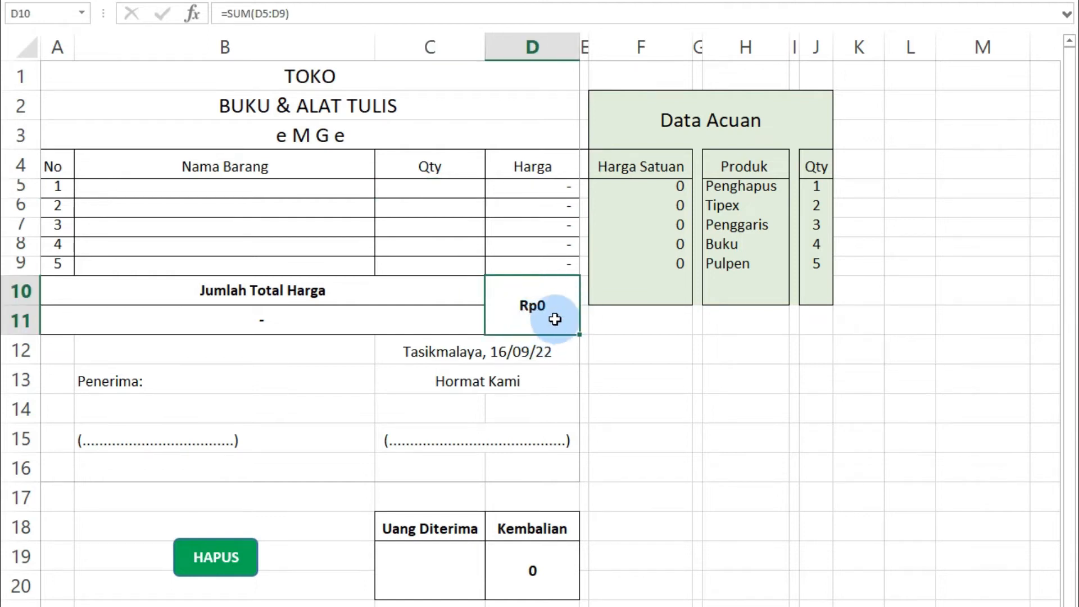
pyautogui.click(256, 322)
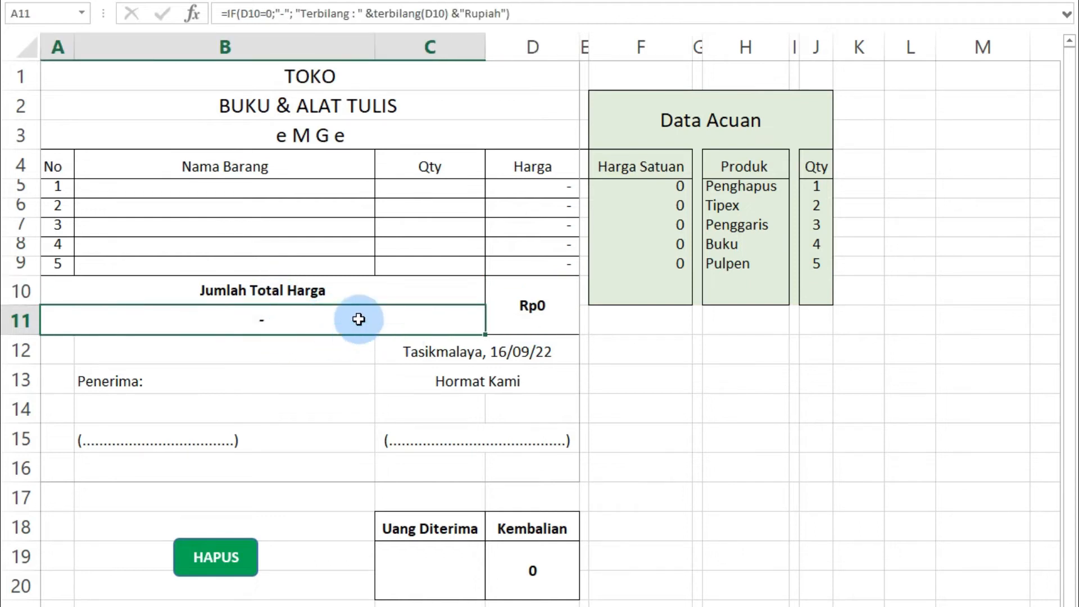
pyautogui.press('Down')
pyautogui.press('Down')
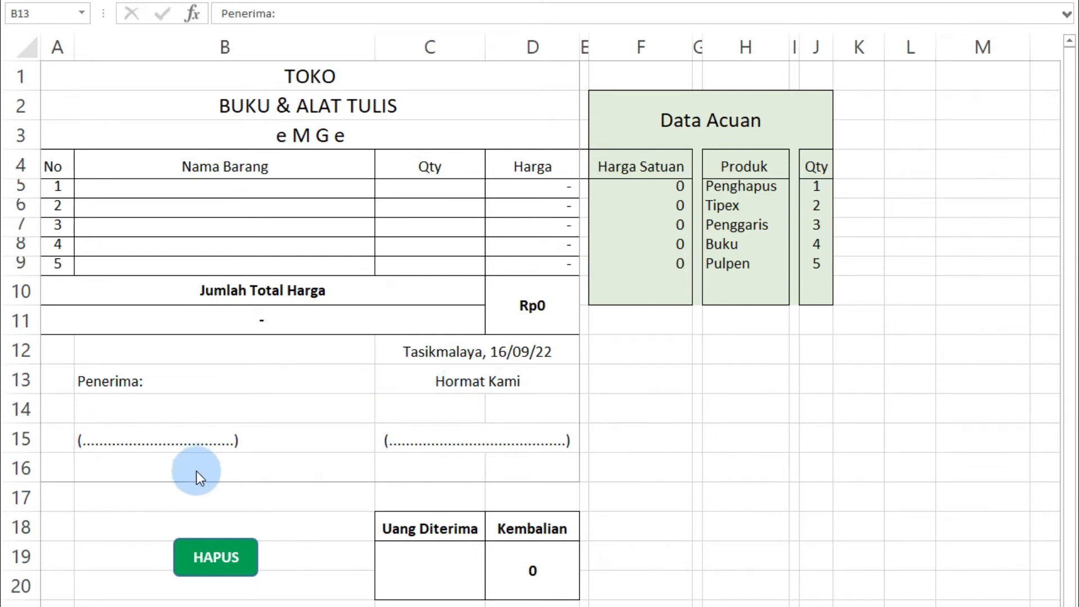
pyautogui.click(439, 577)
pyautogui.click(458, 578)
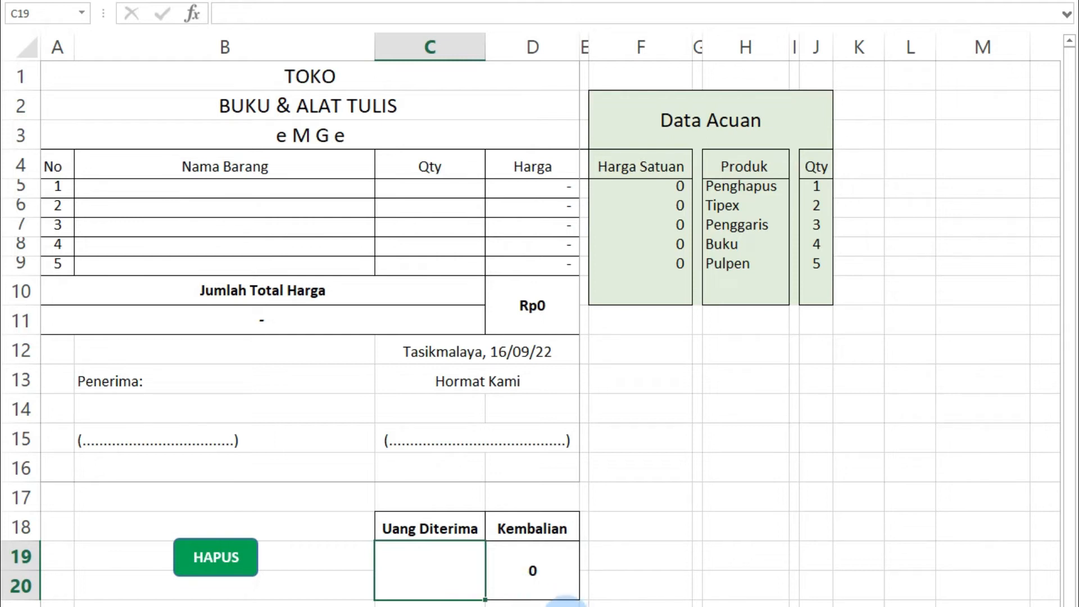
# - Enter pulpen as the item name in receipt row 1 and inspect its unit price formula in F5
pyautogui.click(177, 193)
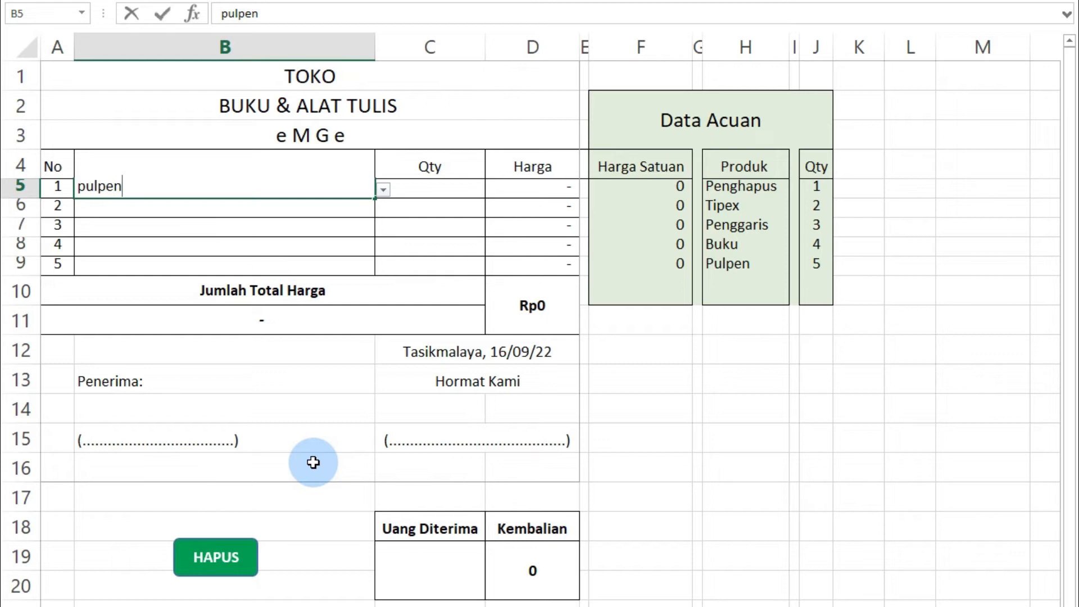
pyautogui.press('Return')
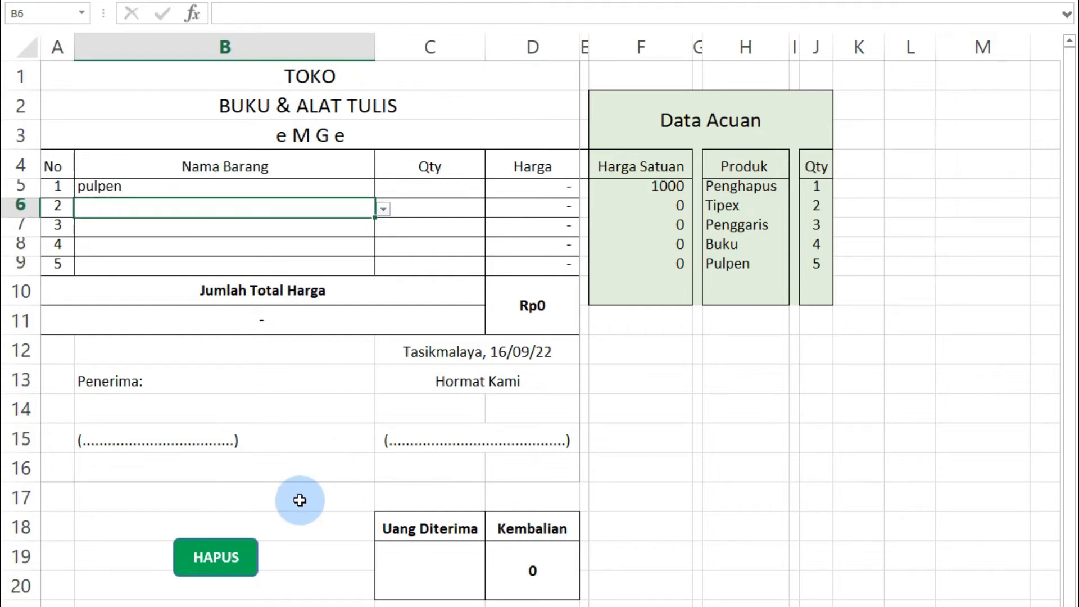
pyautogui.click(152, 192)
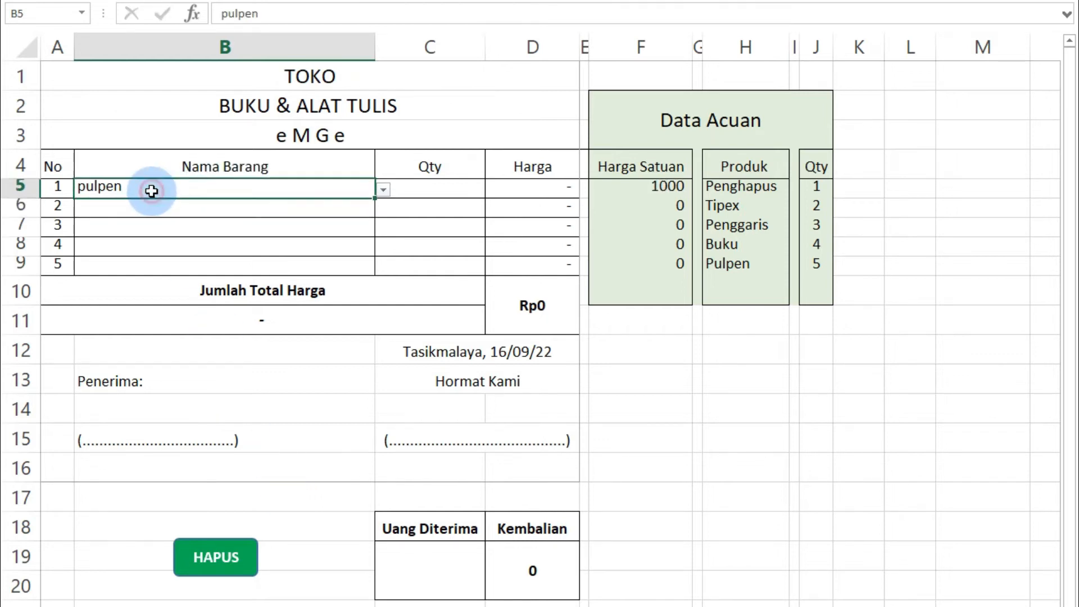
pyautogui.click(668, 190)
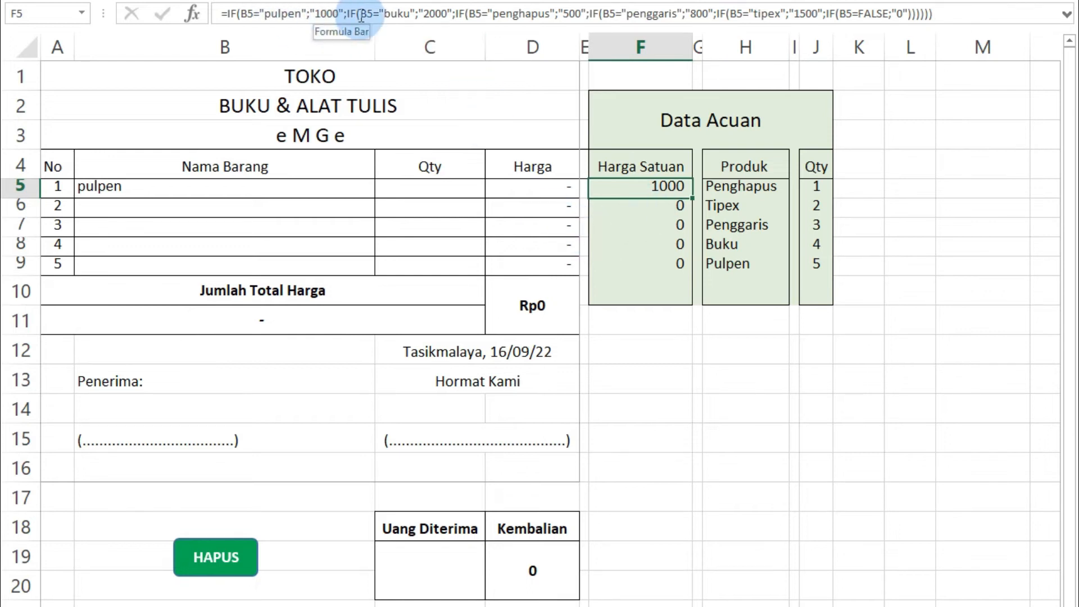
pyautogui.click(759, 506)
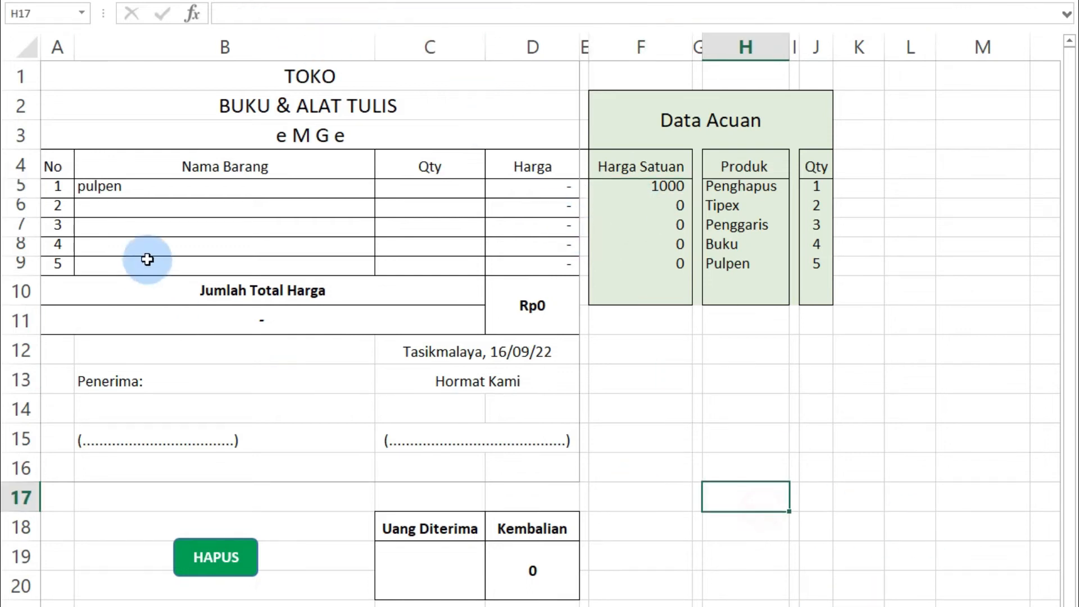
# - Choose Penghapus, Tipex and Penggaris from the product list as item names for receipt rows 2, 3 and 4
pyautogui.click(148, 207)
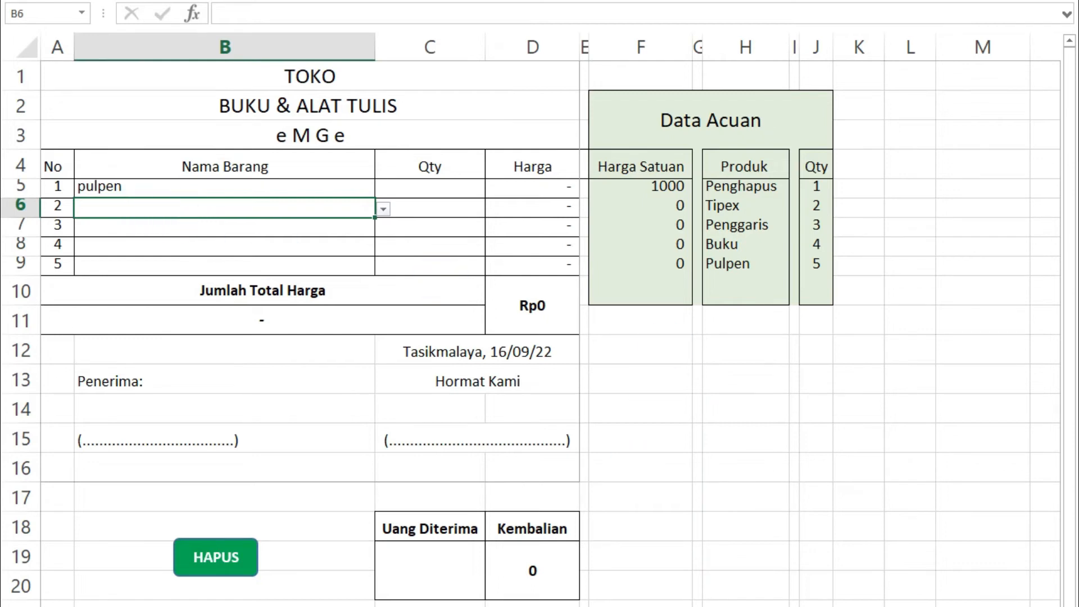
pyautogui.click(382, 213)
pyautogui.click(182, 223)
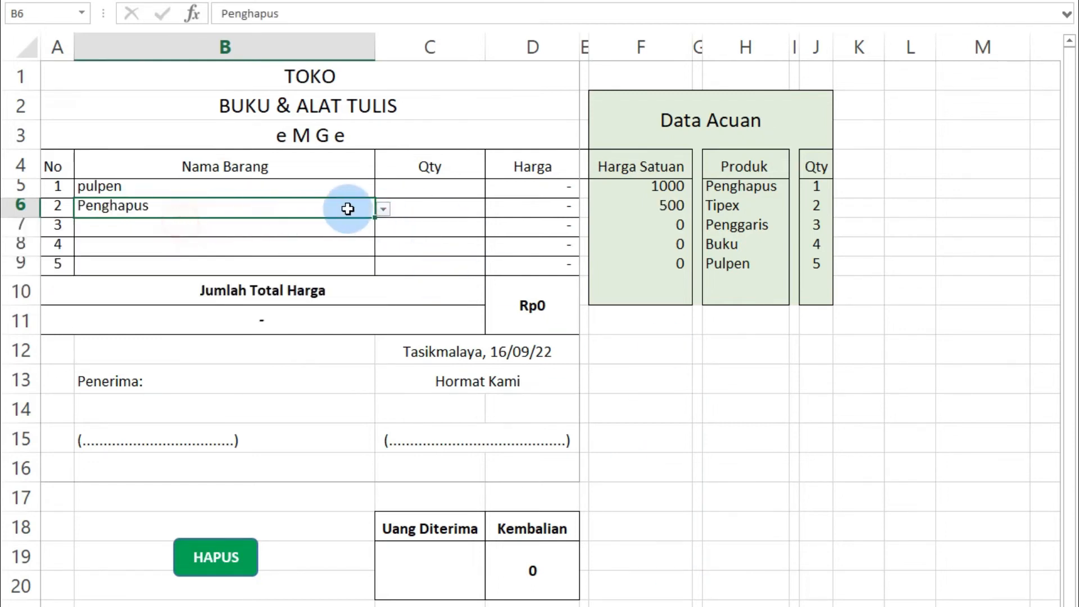
pyautogui.click(279, 231)
pyautogui.click(383, 228)
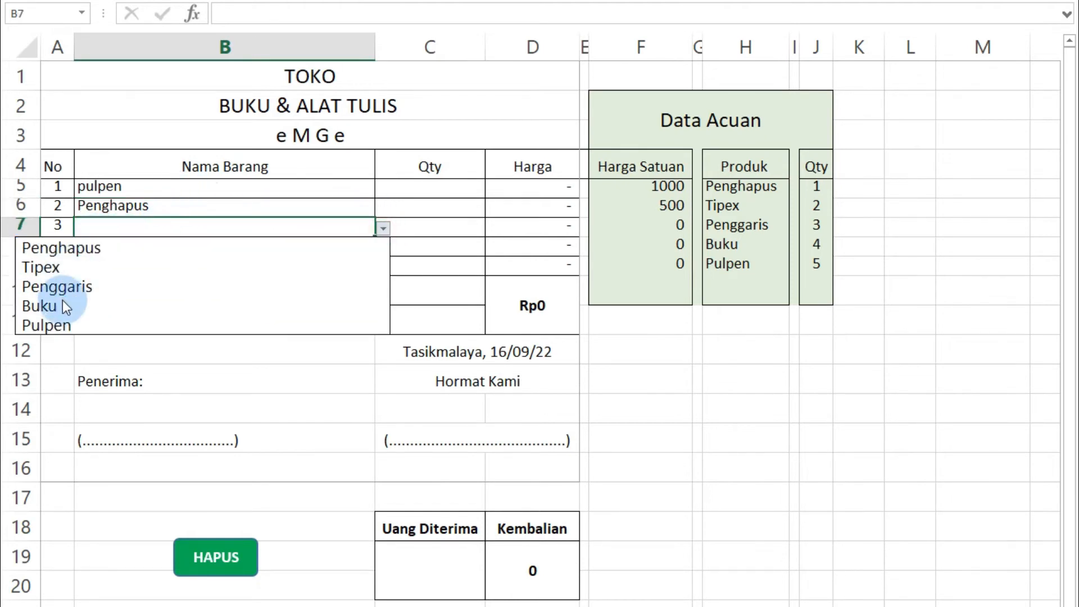
pyautogui.click(48, 273)
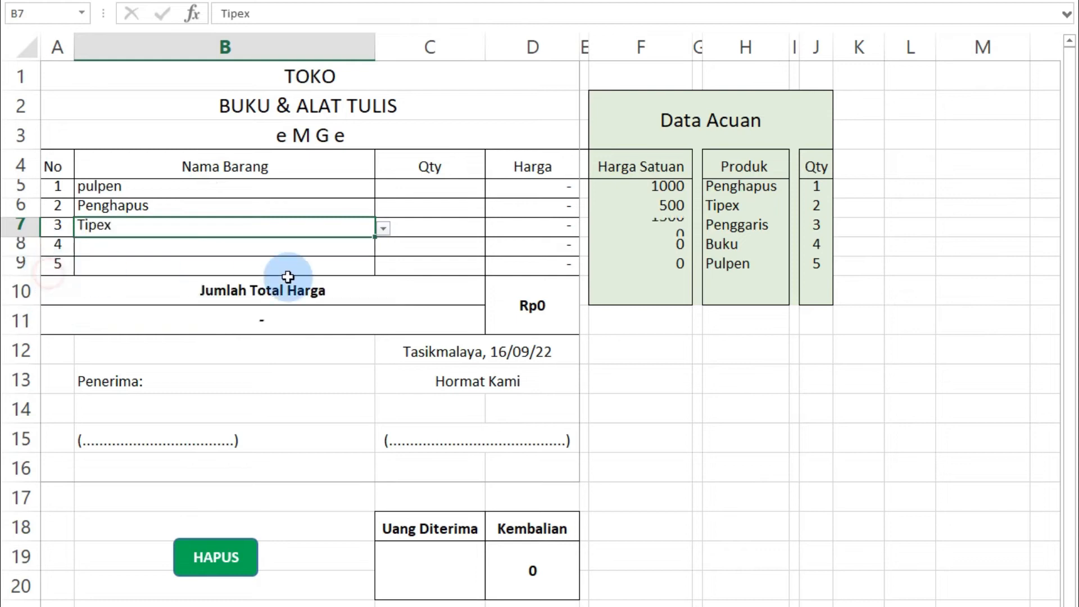
pyautogui.click(360, 247)
pyautogui.click(382, 247)
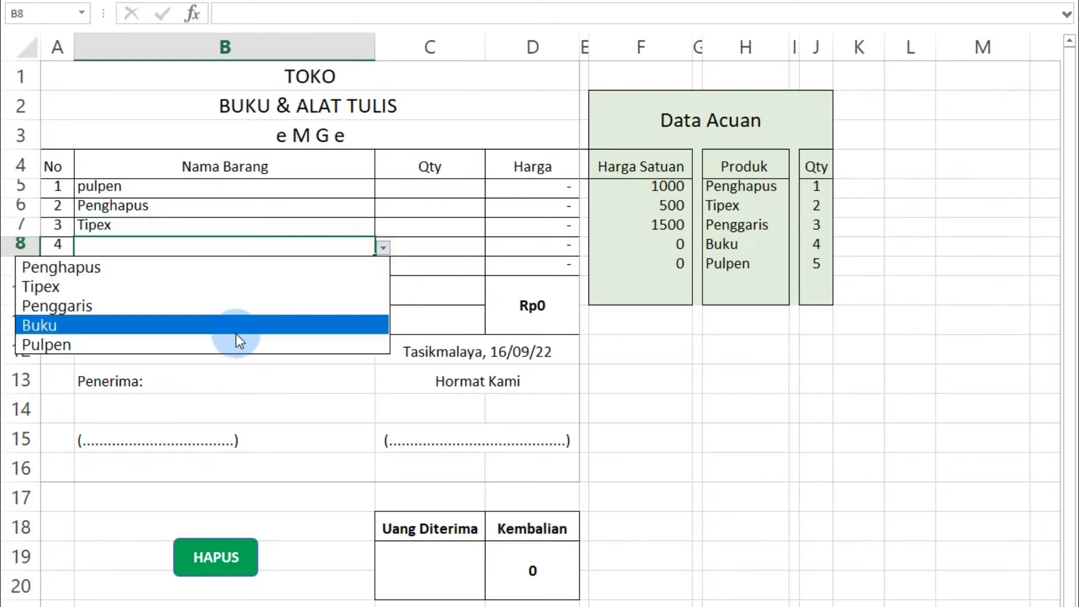
pyautogui.click(216, 307)
# - Choose Buku from the product list as the item name for receipt row 5
pyautogui.click(227, 271)
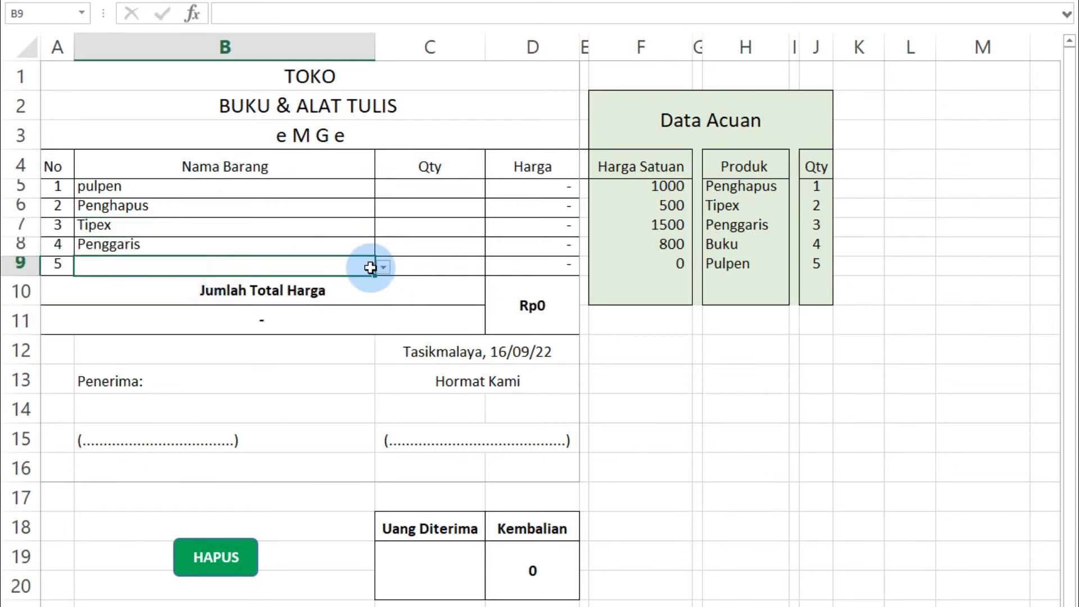
pyautogui.click(383, 268)
pyautogui.click(201, 355)
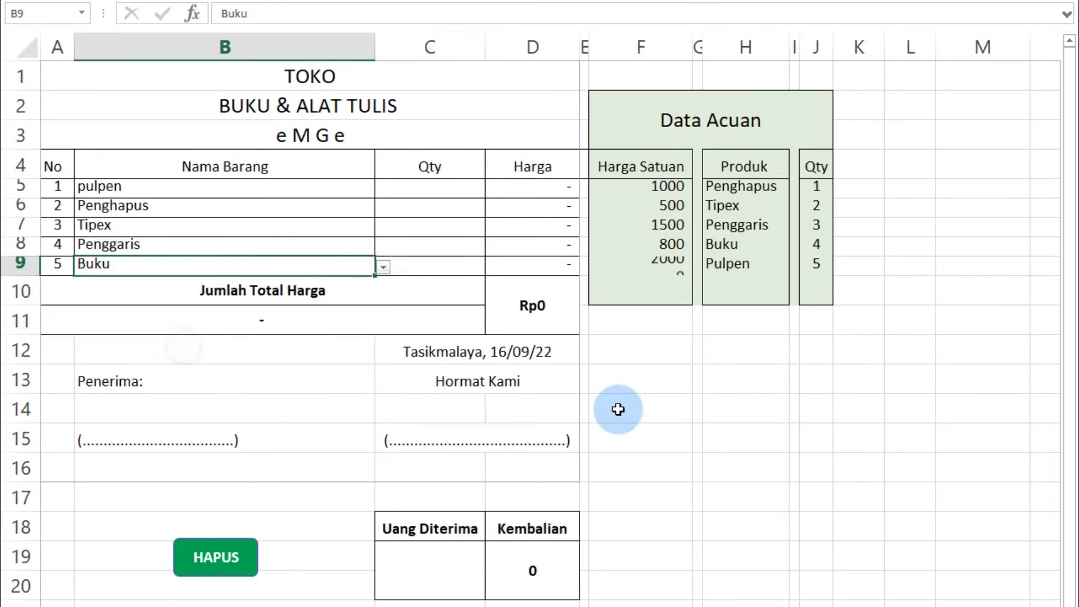
pyautogui.click(689, 466)
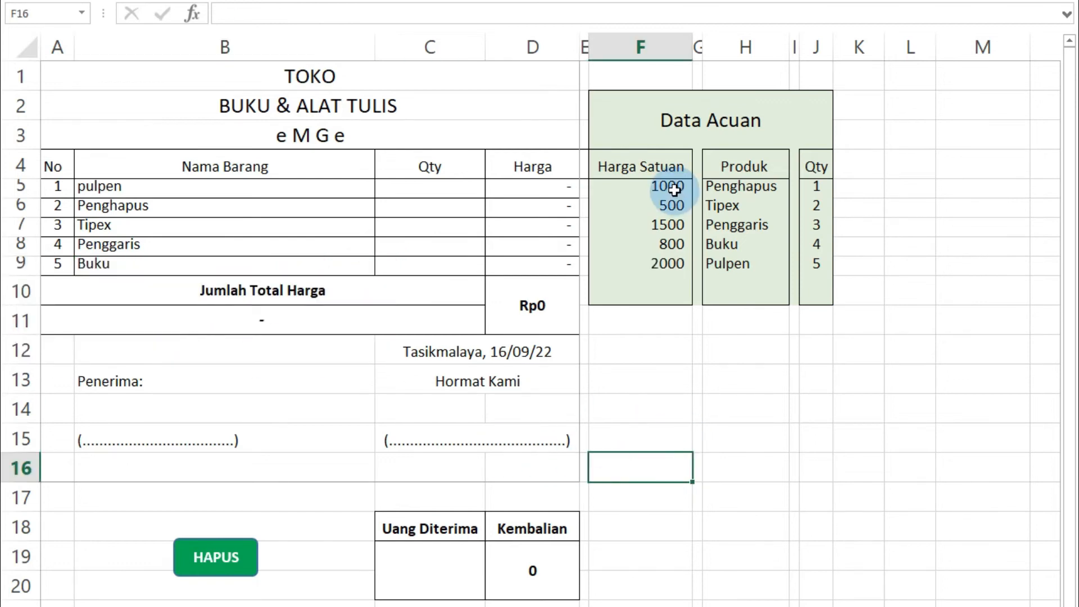
# - Compare the item names in receipt rows 1 to 5 with their unit prices in the Harga Satuan column
pyautogui.click(674, 190)
pyautogui.click(222, 190)
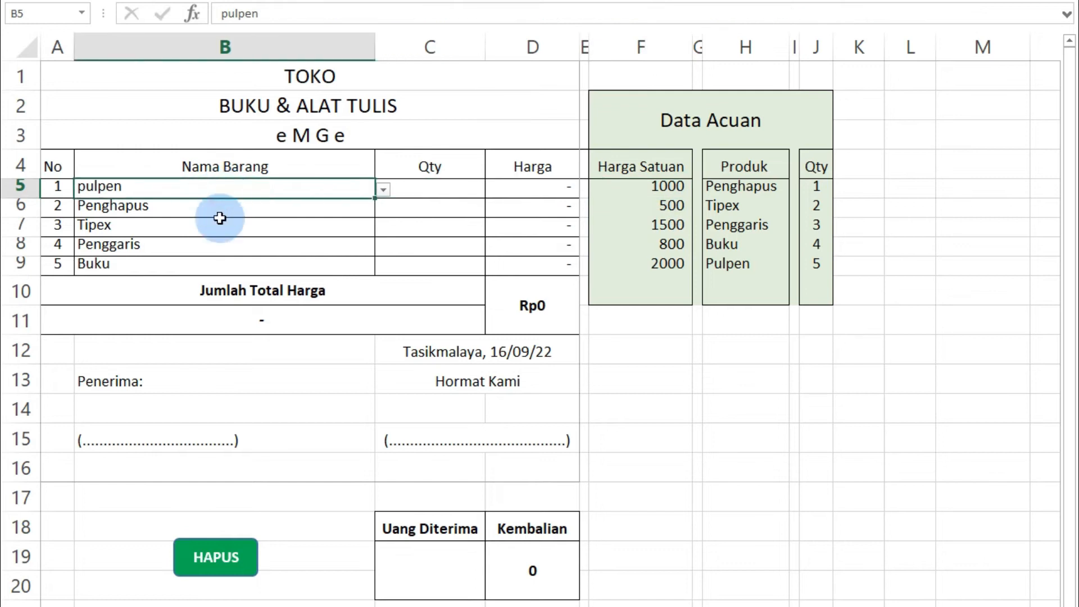
pyautogui.moveTo(117, 209); pyautogui.dragTo(664, 206)
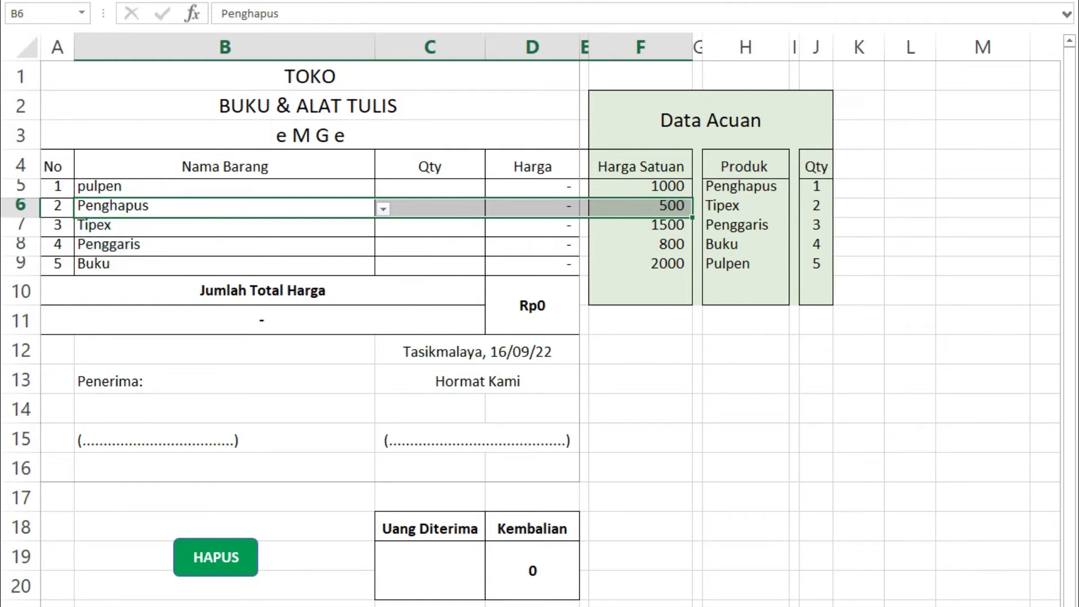
pyautogui.hotkey('shift', 'Down')
pyautogui.hotkey('shift', 'Down')
pyautogui.hotkey('shift', 'Down')
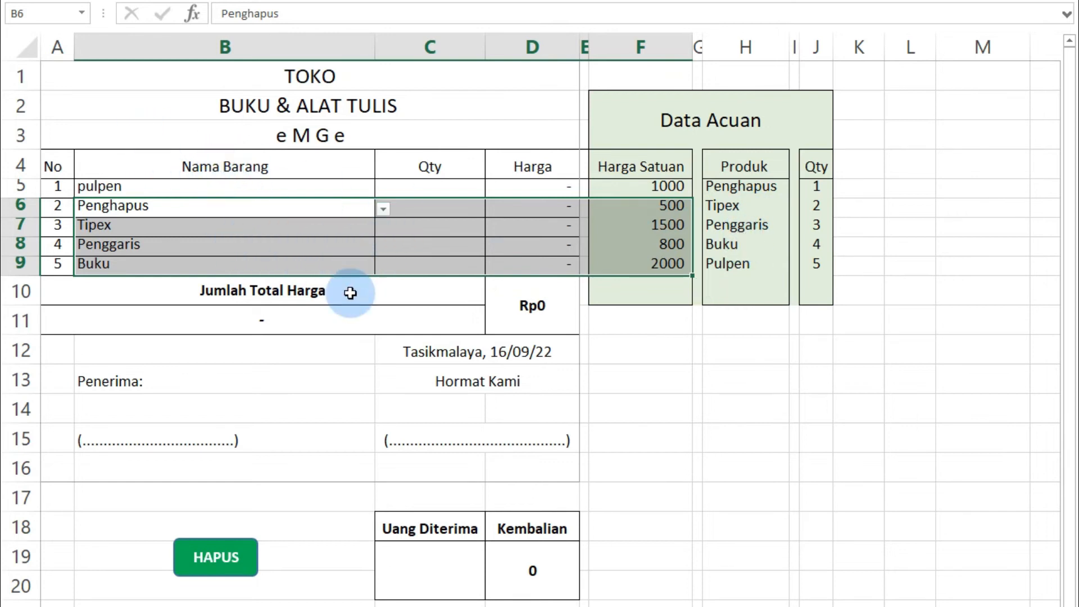
pyautogui.click(686, 474)
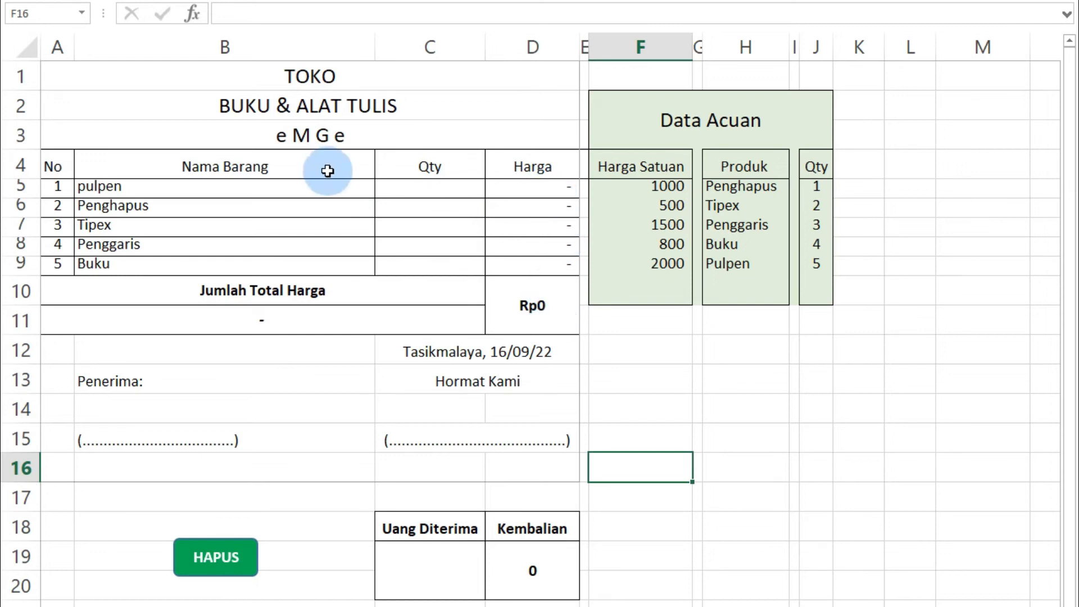
# - Set the quantity to 3 for pulpen and to 2 for Penghapus
pyautogui.click(430, 190)
pyautogui.click(494, 191)
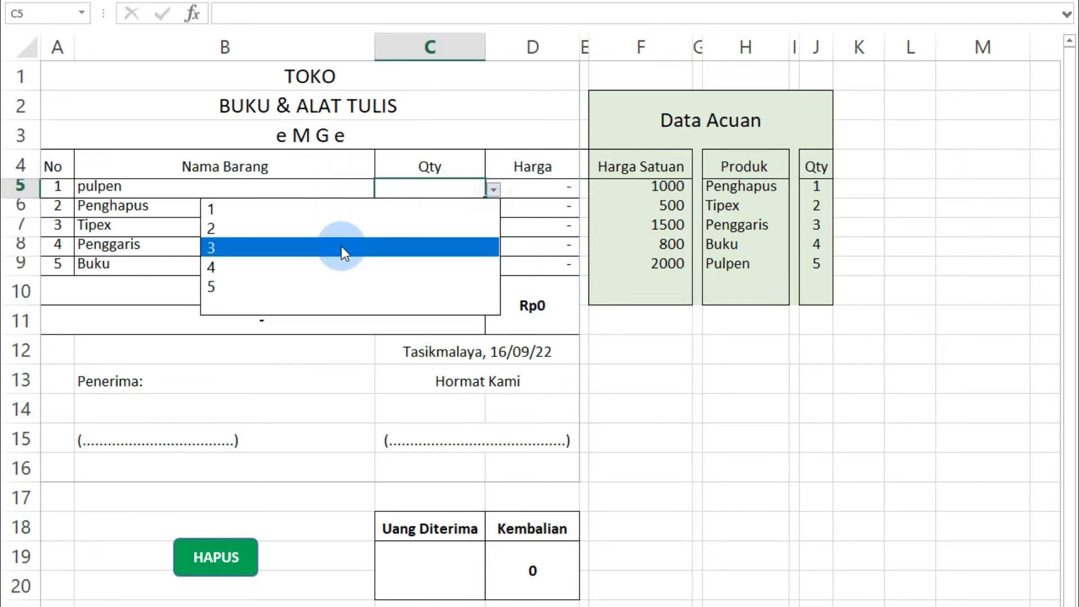
pyautogui.click(315, 247)
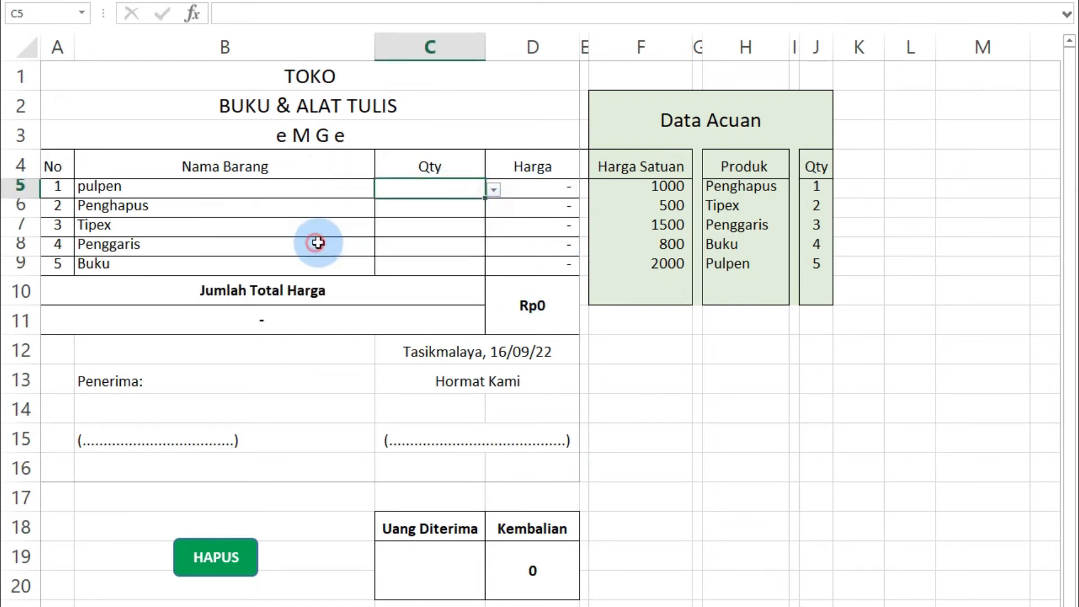
pyautogui.click(402, 207)
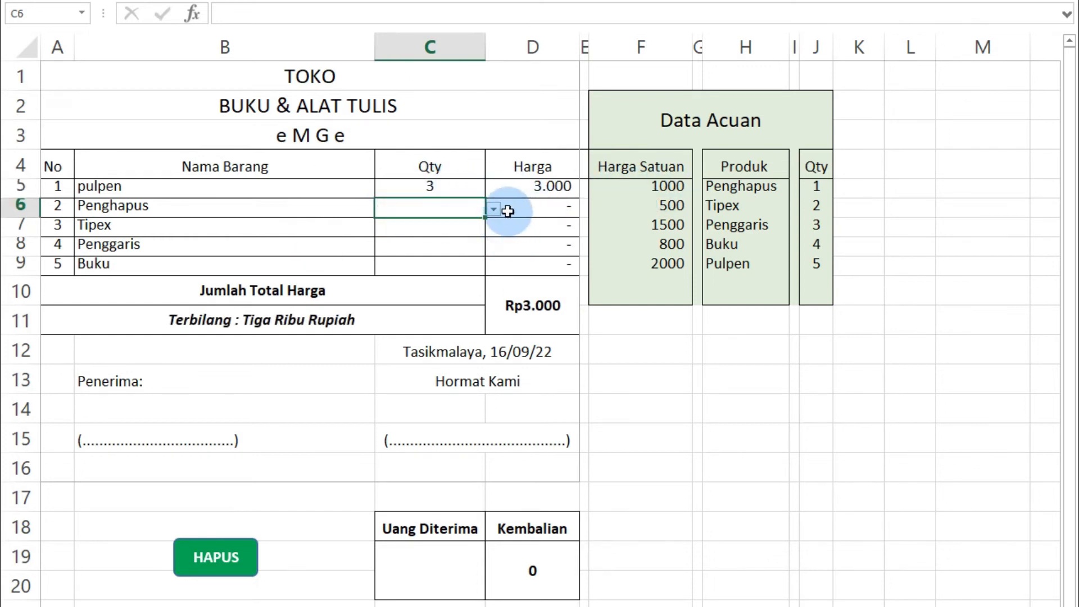
pyautogui.click(493, 209)
pyautogui.click(308, 245)
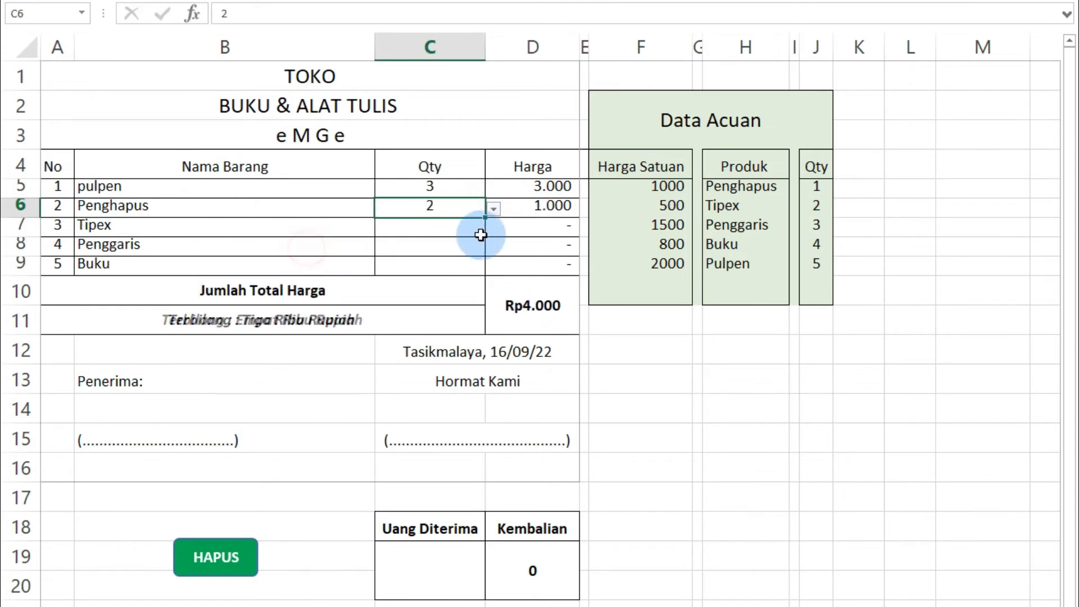
# - Set the quantities of Tipex, Penggaris and Buku to 4, 3 and 2
pyautogui.click(446, 236)
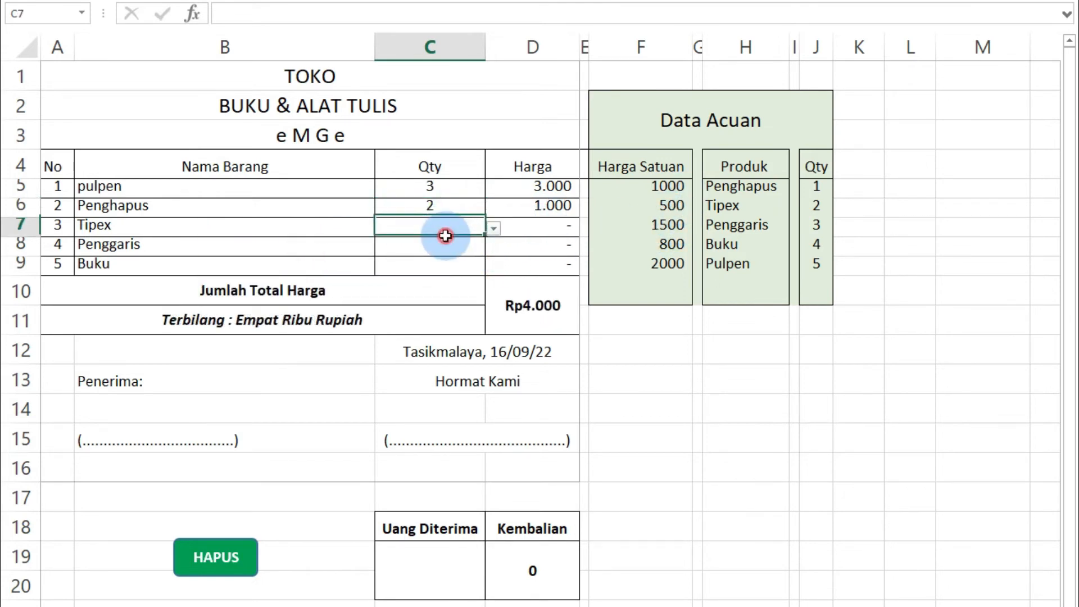
pyautogui.click(493, 229)
pyautogui.click(308, 306)
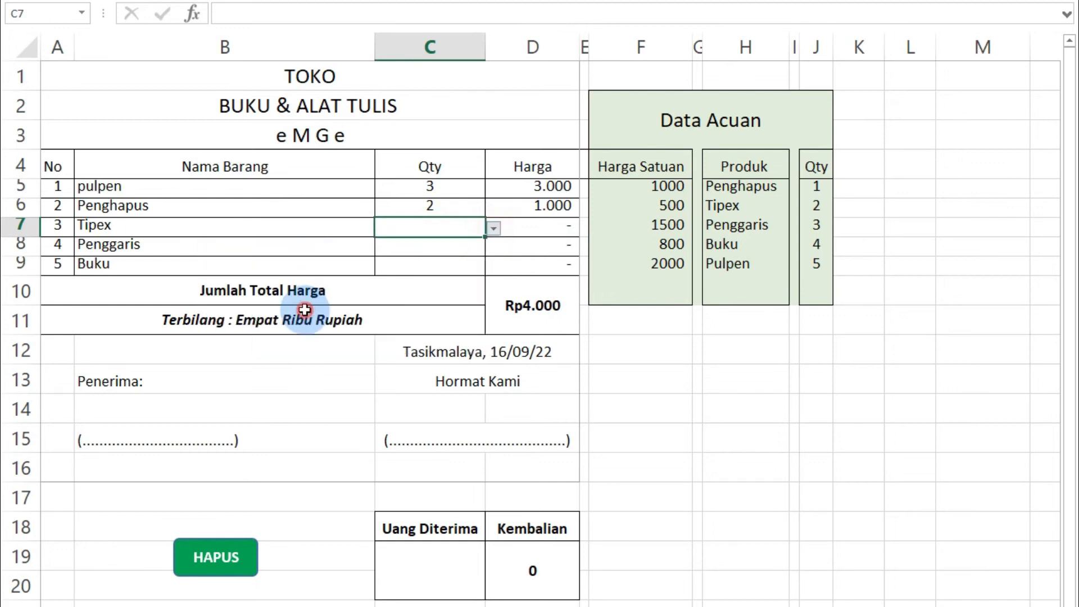
pyautogui.click(436, 245)
pyautogui.click(493, 247)
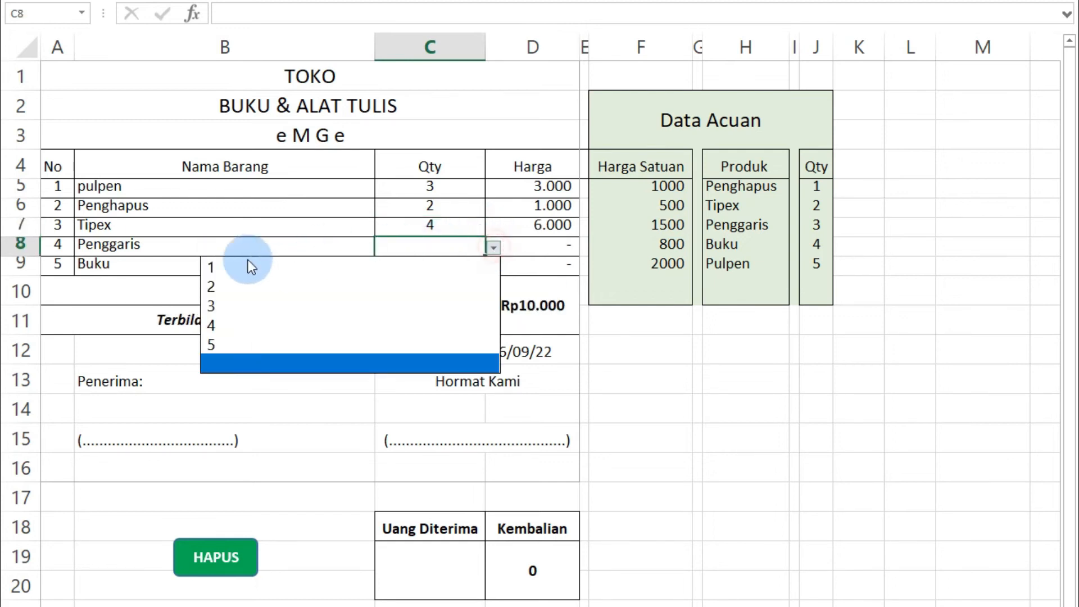
pyautogui.click(250, 306)
pyautogui.click(430, 265)
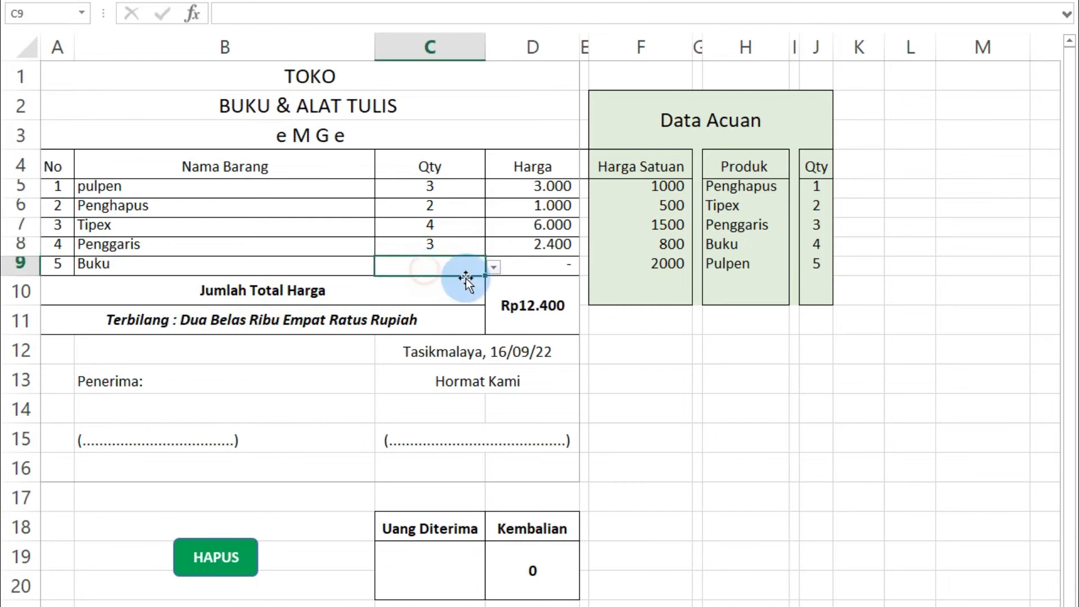
pyautogui.click(494, 267)
pyautogui.click(292, 306)
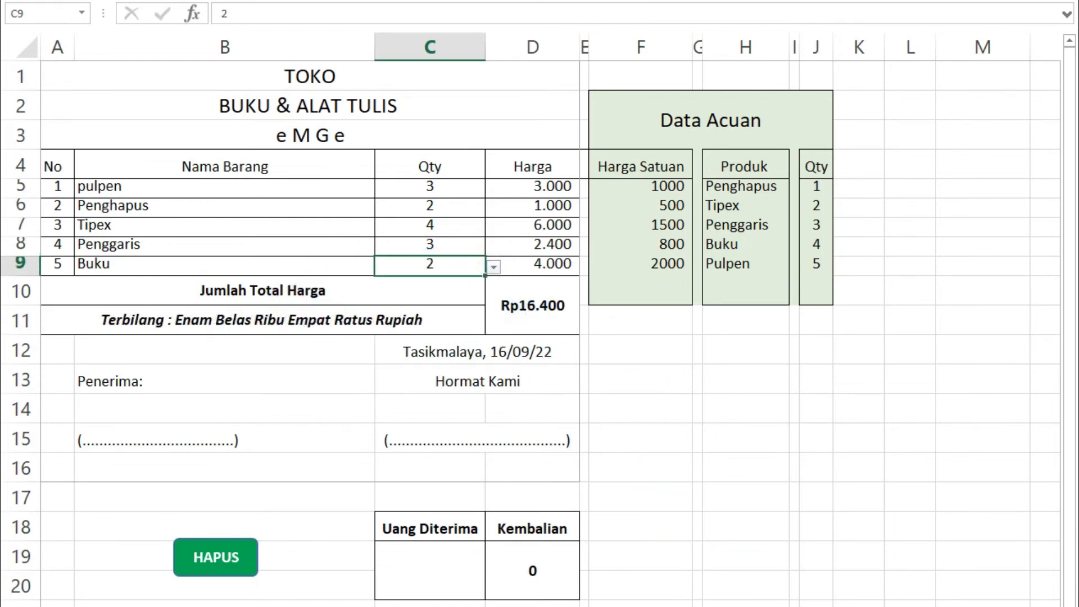
# - Inspect the total price formula in D10 and enter 20000 as the Uang Diterima amount
pyautogui.click(544, 312)
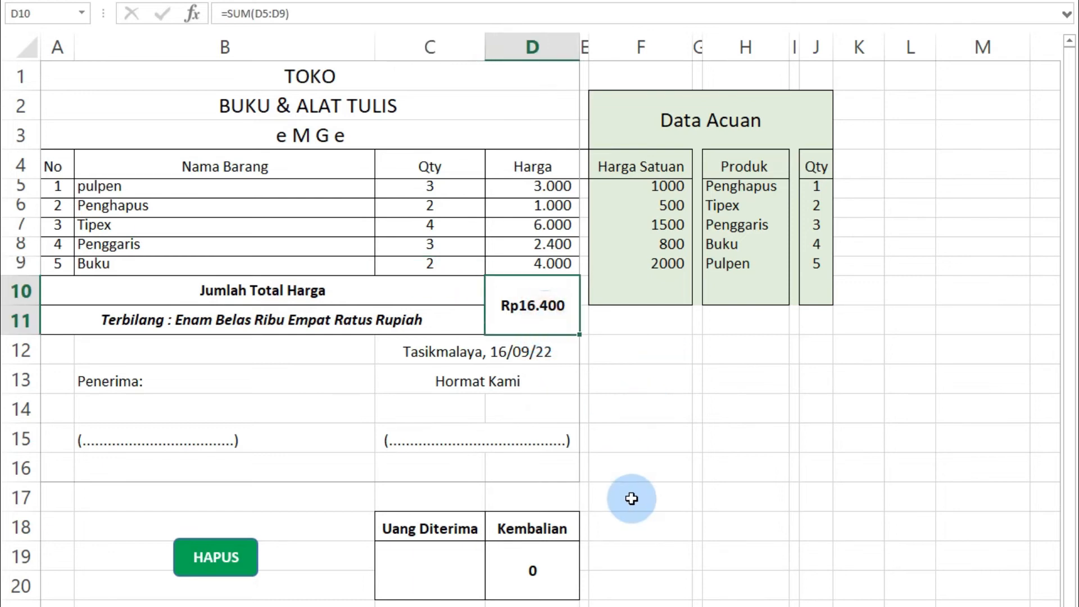
pyautogui.click(272, 353)
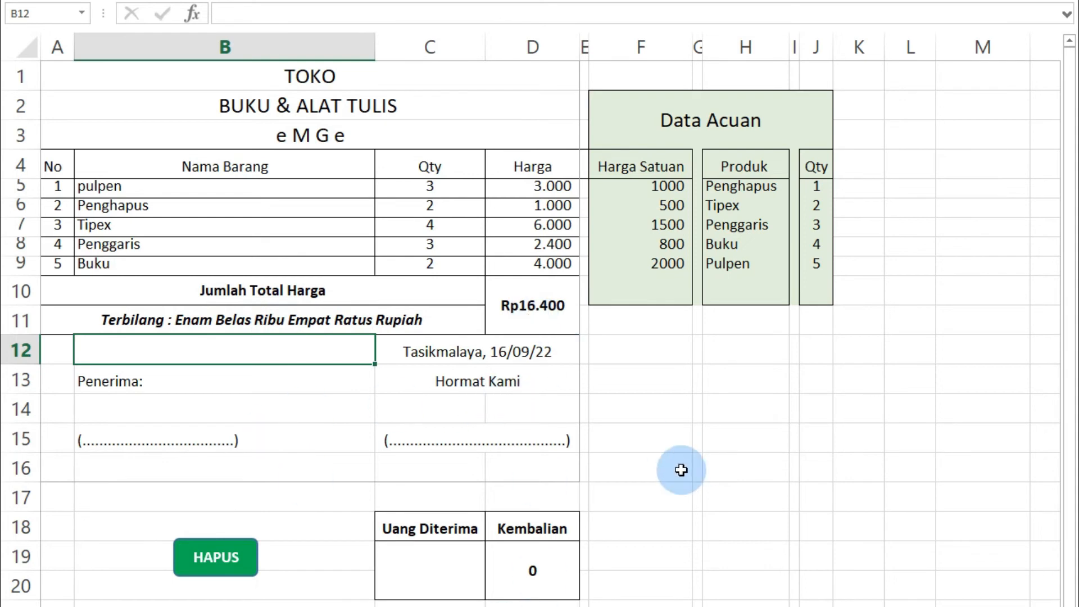
pyautogui.click(431, 563)
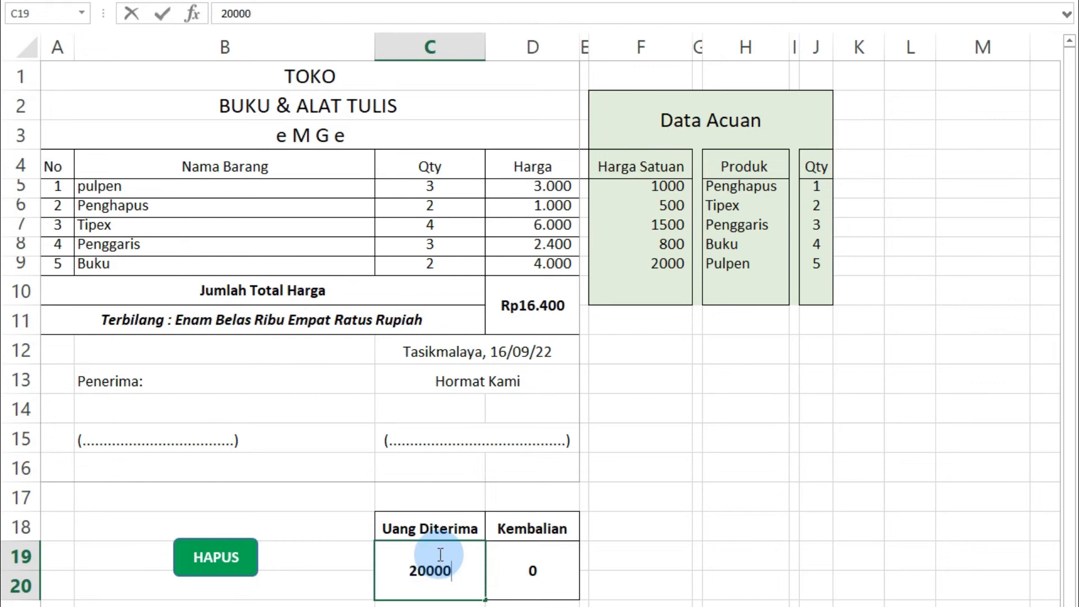
pyautogui.press('Return')
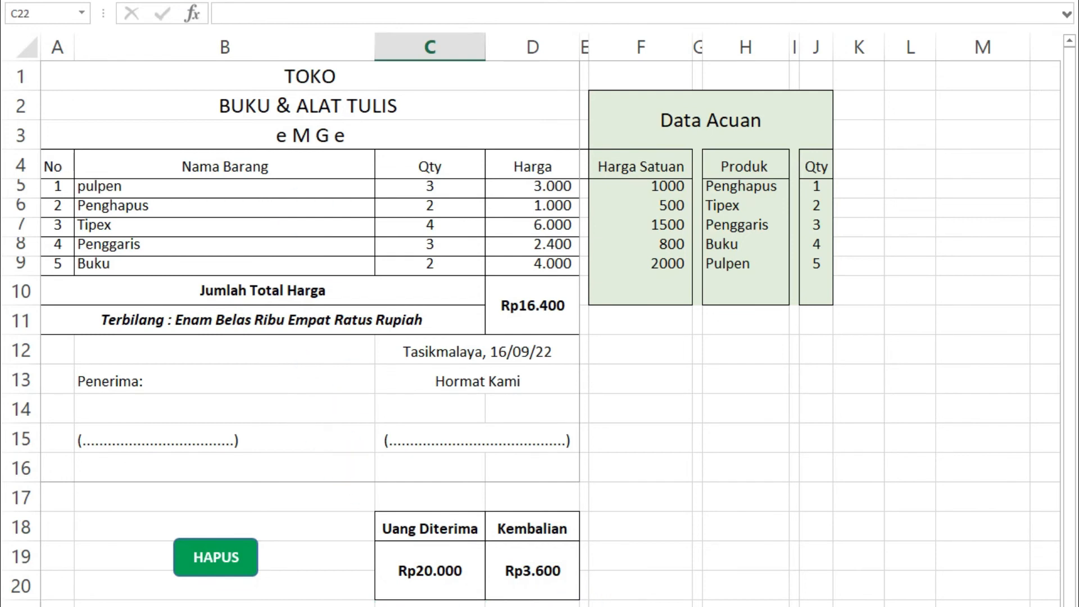
# - Preview the receipt's printout and review the receipt area from A1 to row 15 on the sheet
pyautogui.hotkey('ctrl', 'p')
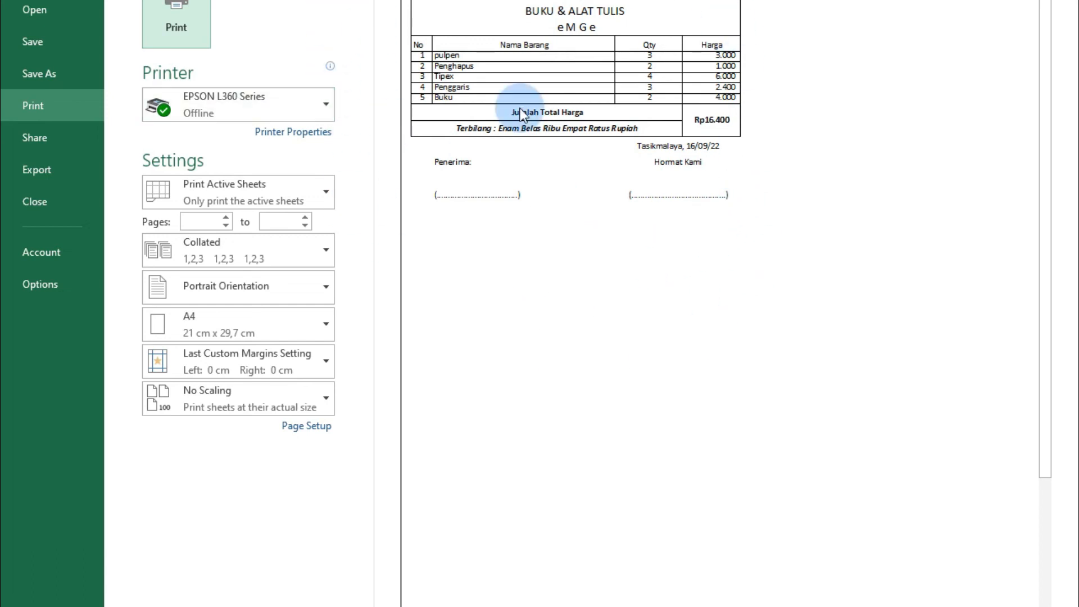
pyautogui.press('Escape')
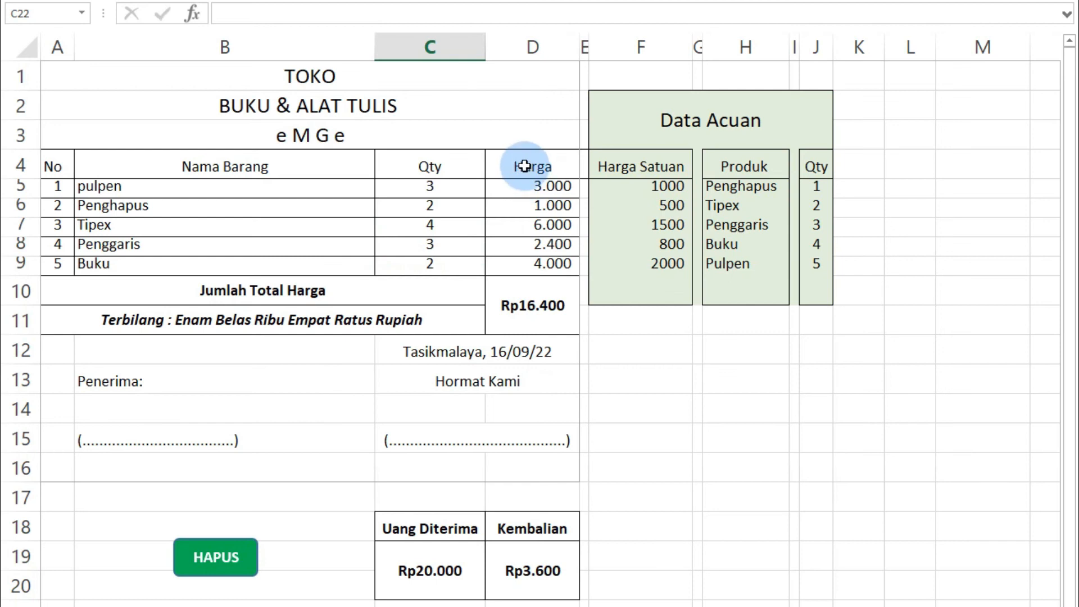
pyautogui.moveTo(89, 70); pyautogui.dragTo(434, 445)
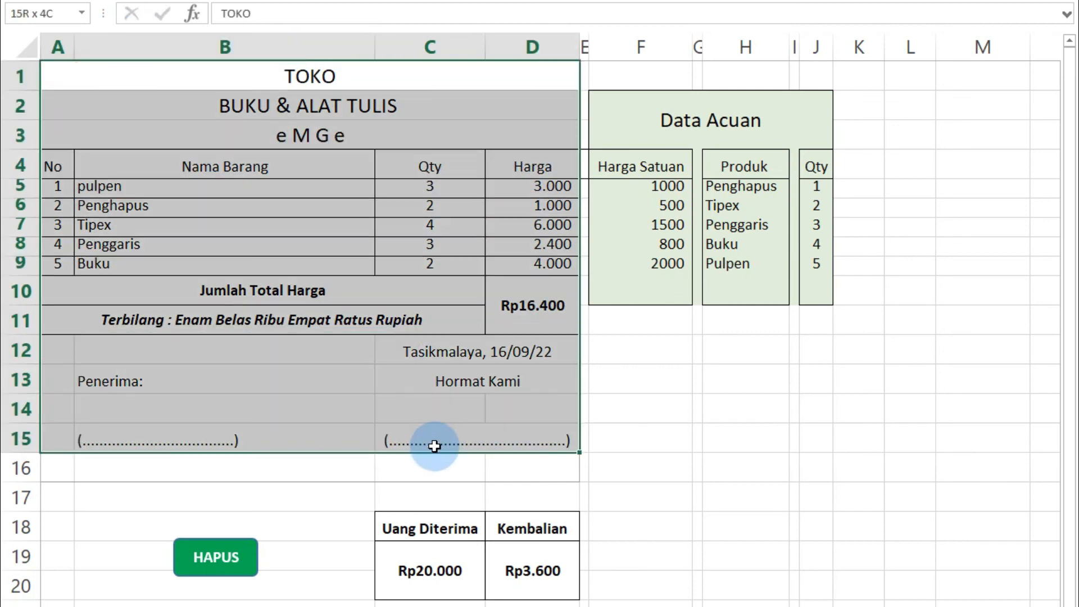
pyautogui.click(670, 485)
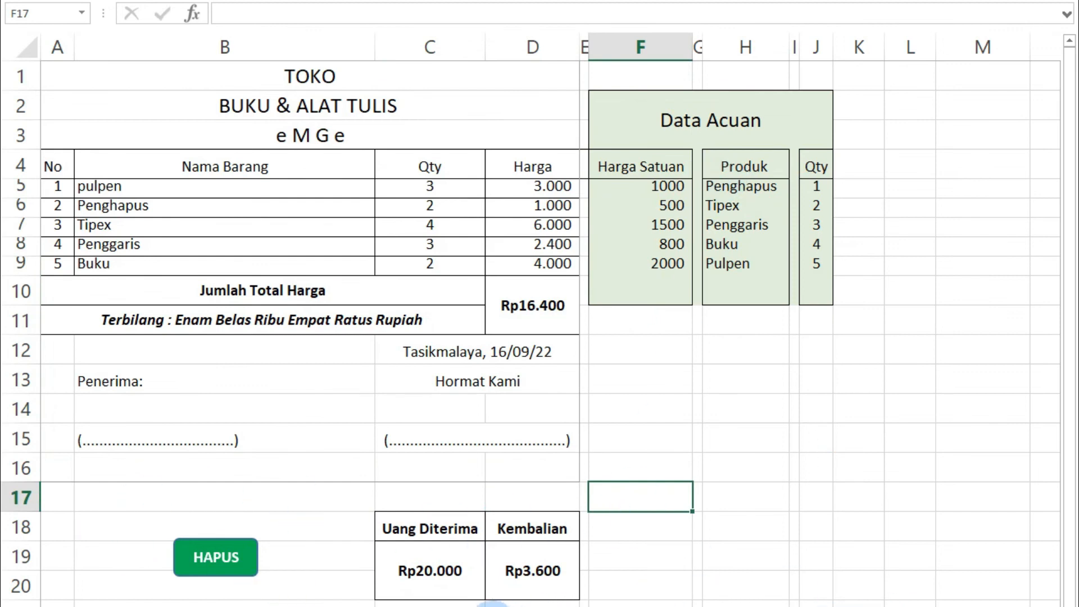
pyautogui.moveTo(96, 80); pyautogui.dragTo(346, 436)
pyautogui.click(712, 590)
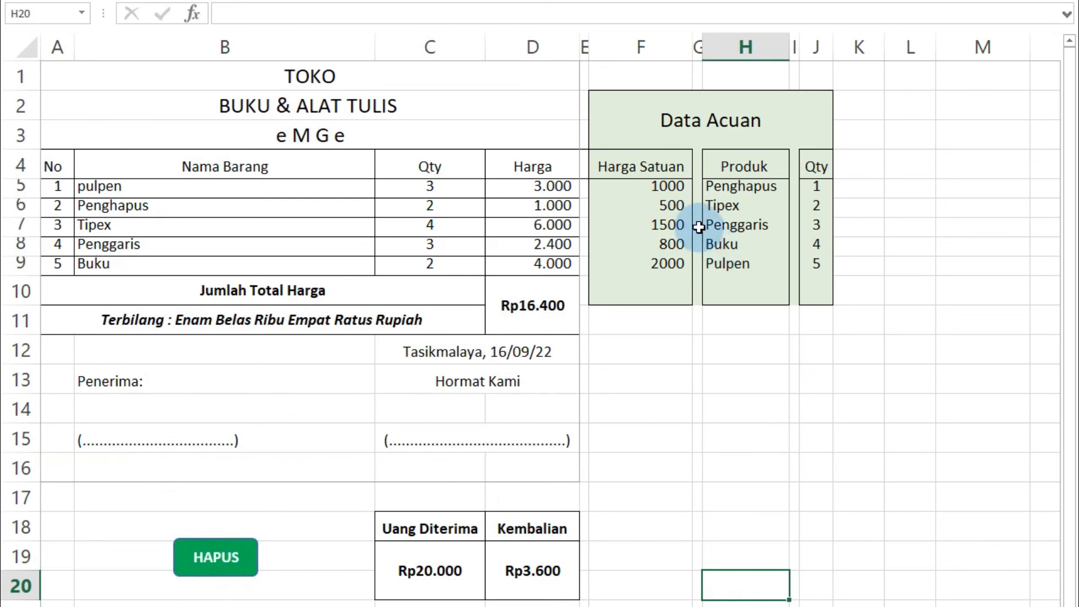
# - Inspect the nested IF formulas for the unit prices in F5 and F6
pyautogui.click(674, 189)
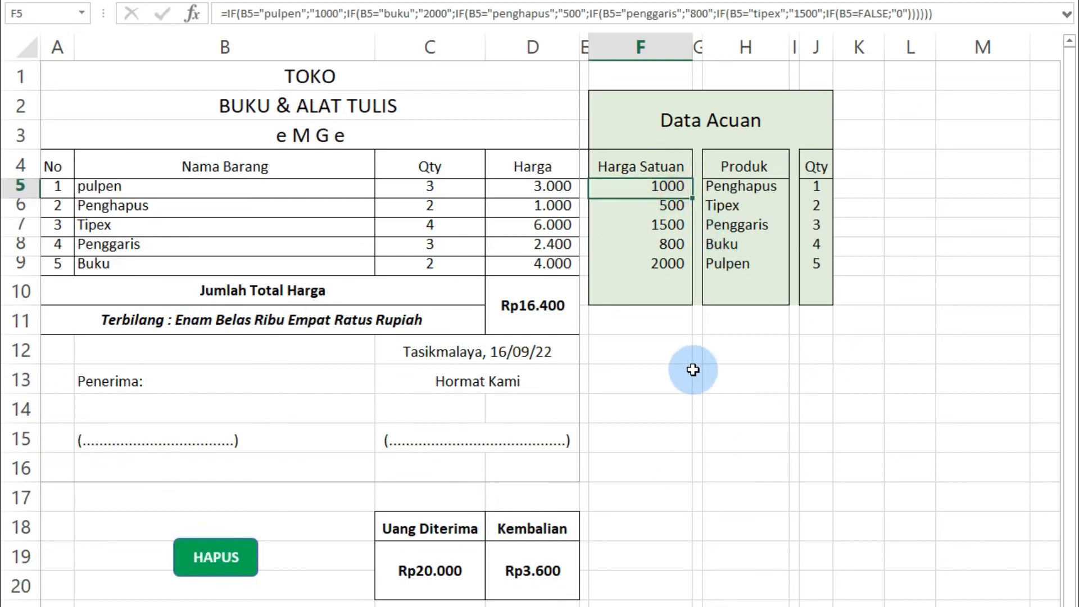
pyautogui.click(670, 210)
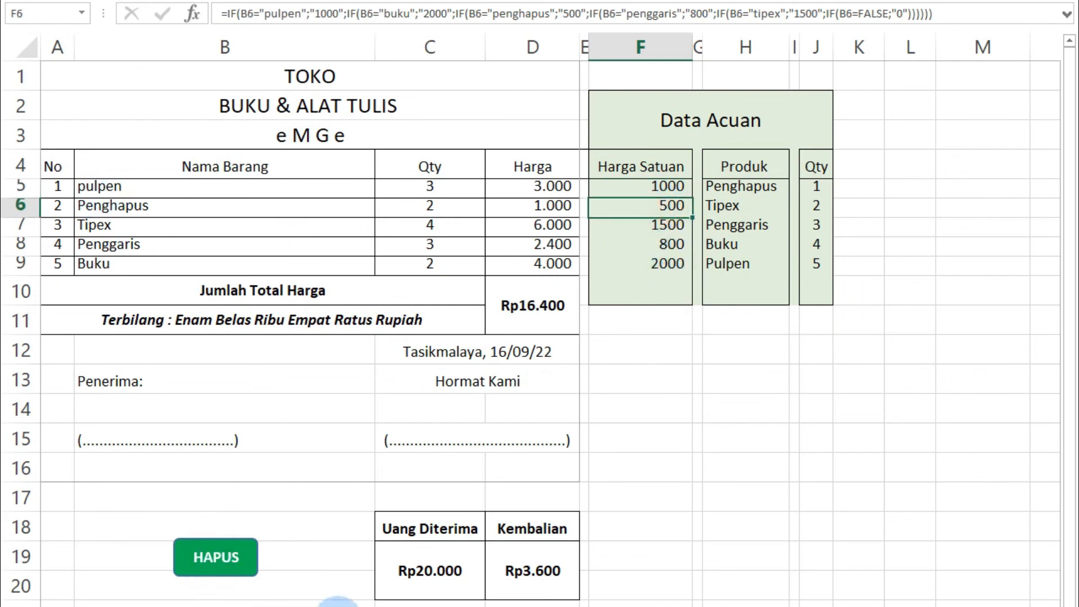
pyautogui.click(688, 583)
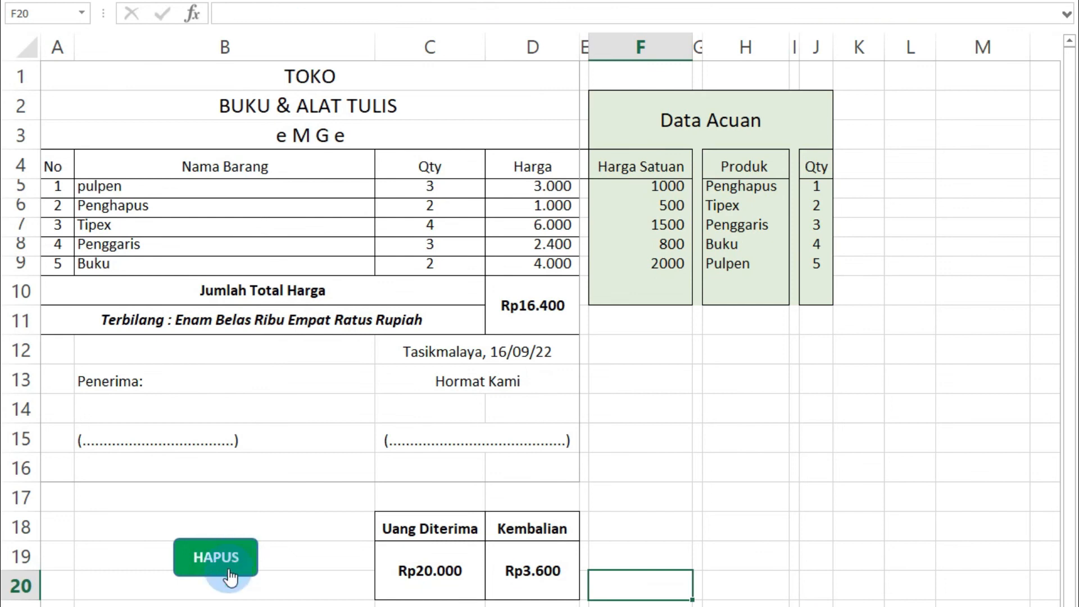
# - Review the filled-in item, quantity and Uang Diterima cells and clear them all with the sheet's HAPUS function
pyautogui.click(117, 186)
pyautogui.moveTo(117, 186); pyautogui.dragTo(451, 188)
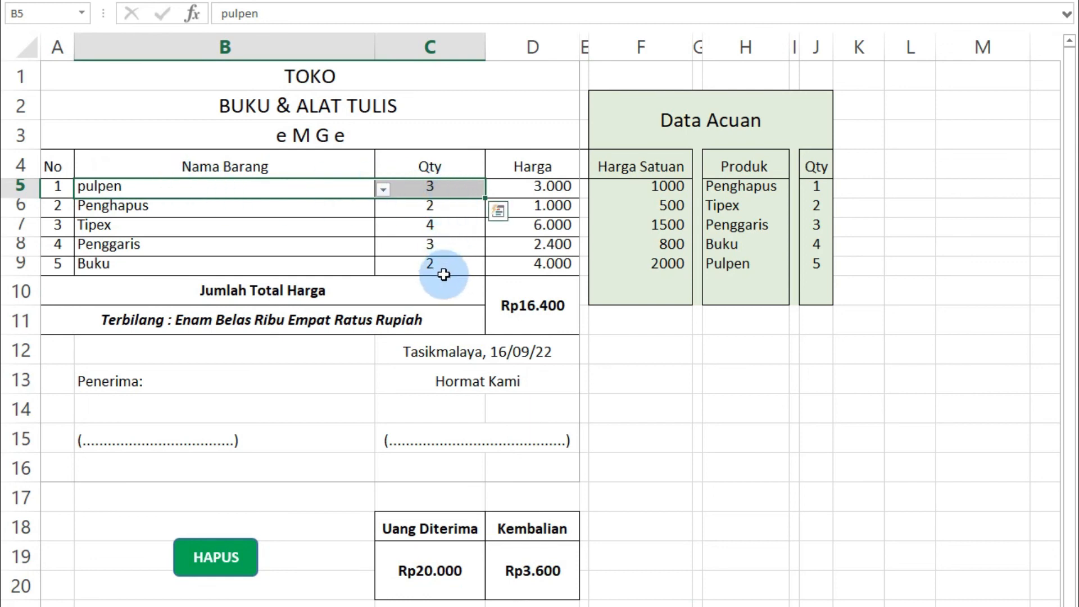
pyautogui.click(444, 573)
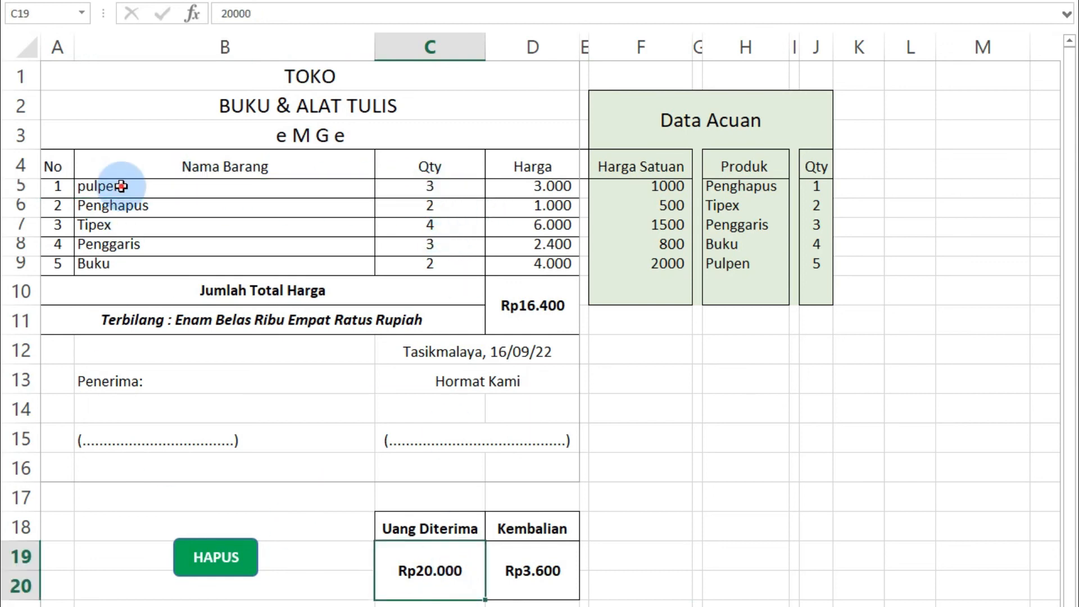
pyautogui.click(120, 186)
pyautogui.click(277, 413)
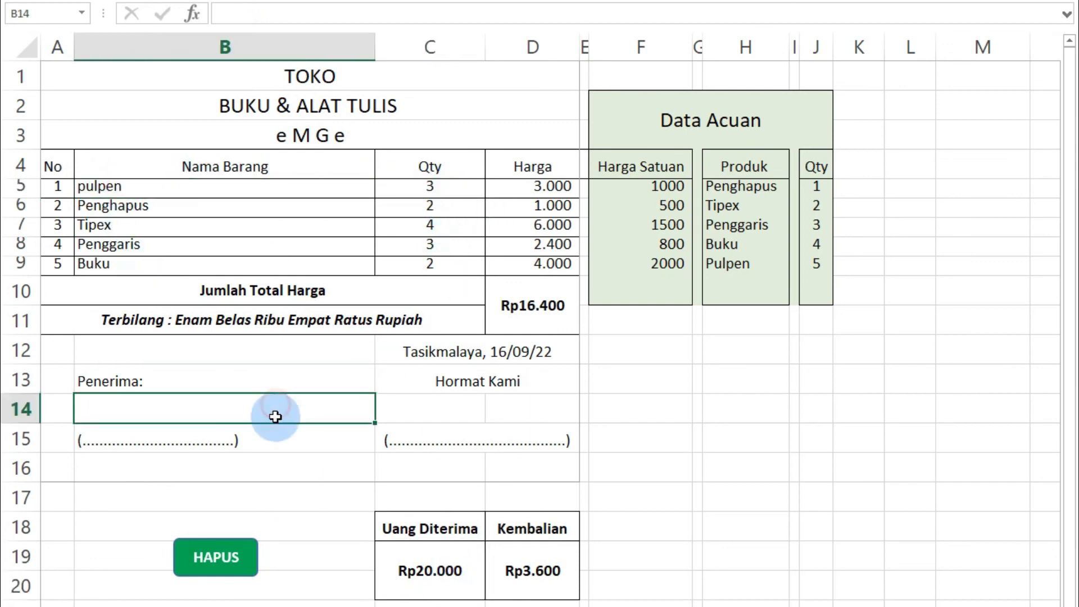
pyautogui.click(212, 573)
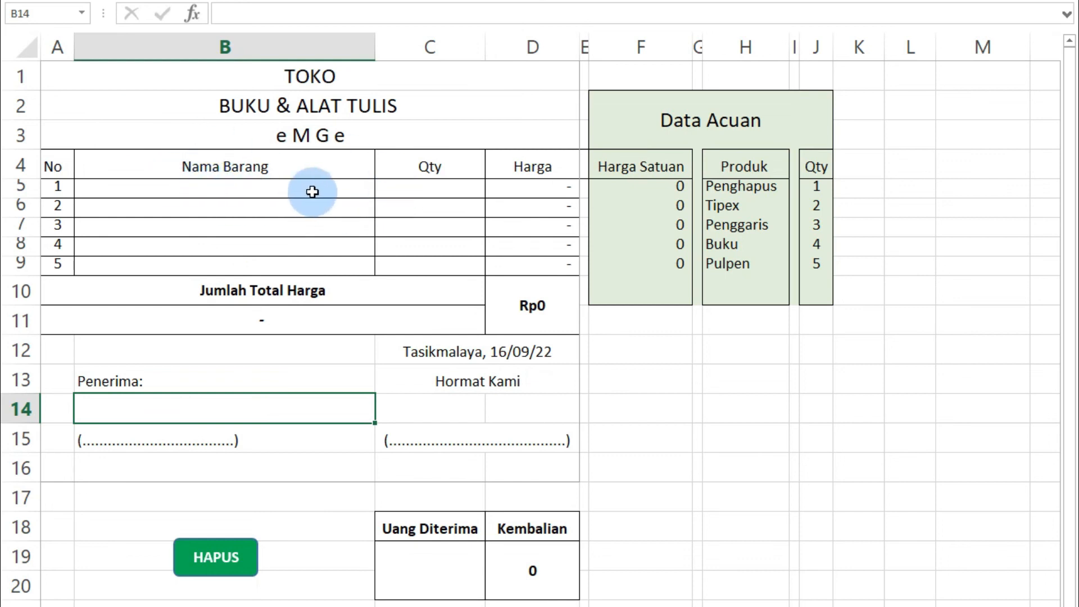
pyautogui.click(314, 570)
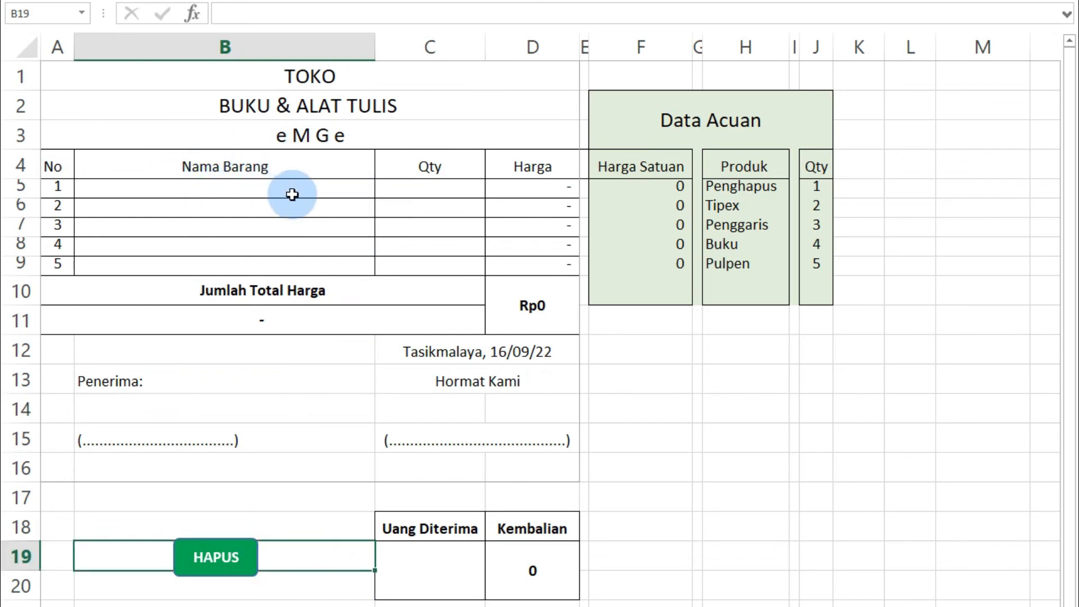
pyautogui.click(370, 193)
pyautogui.click(383, 190)
pyautogui.click(444, 191)
pyautogui.click(360, 496)
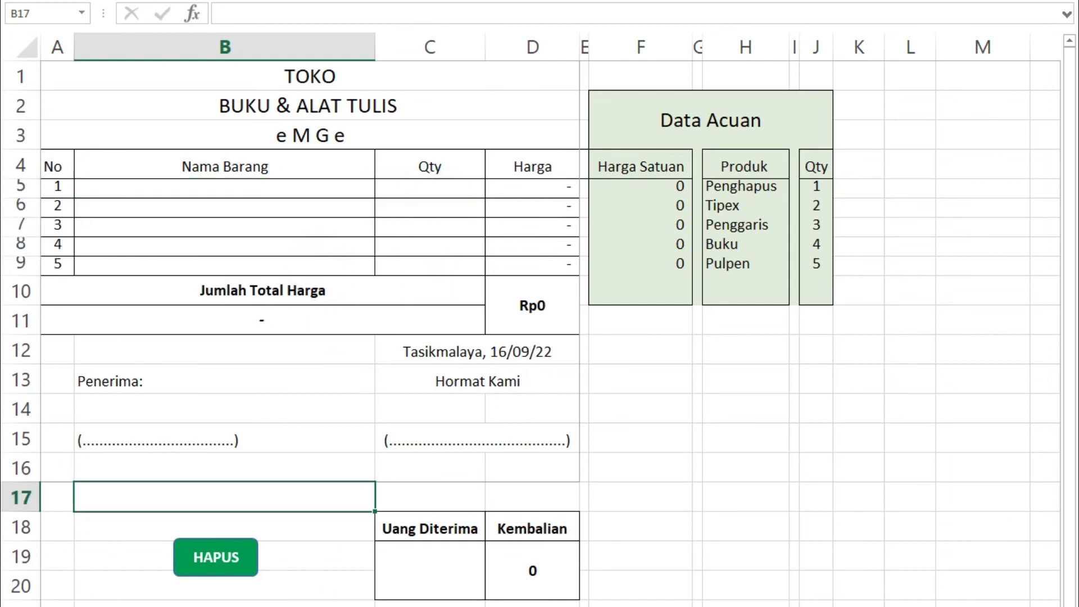